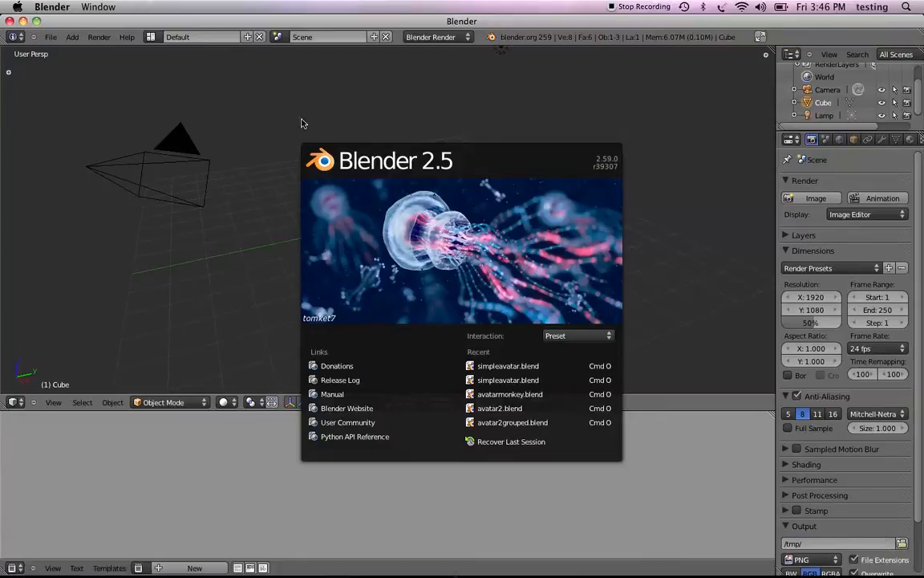
pyautogui.click(233, 117)
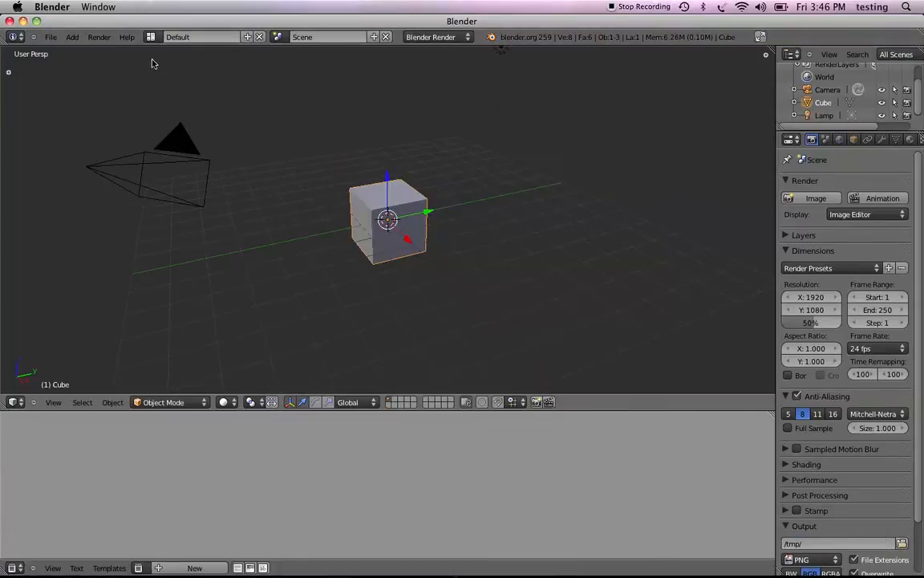
pyautogui.moveTo(489, 565)
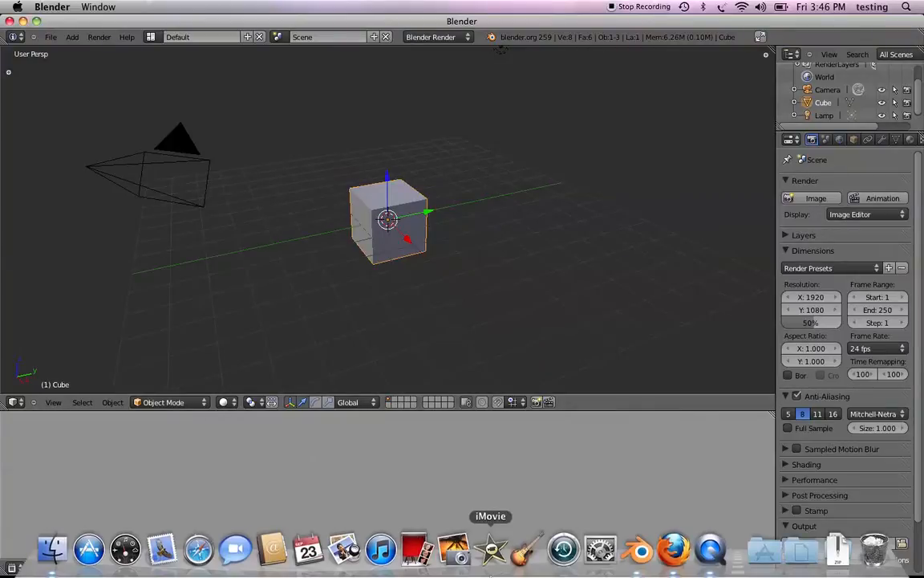
pyautogui.click(674, 551)
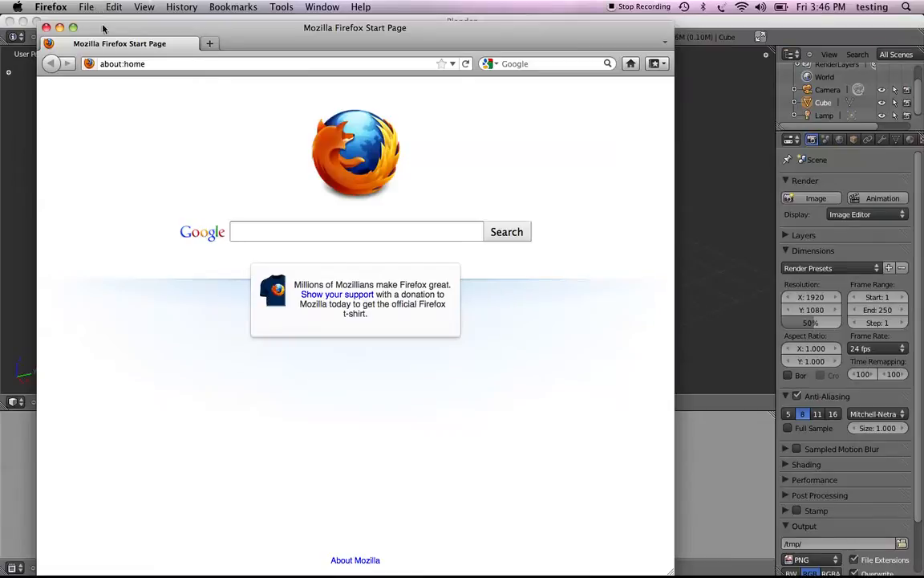
pyautogui.click(159, 66)
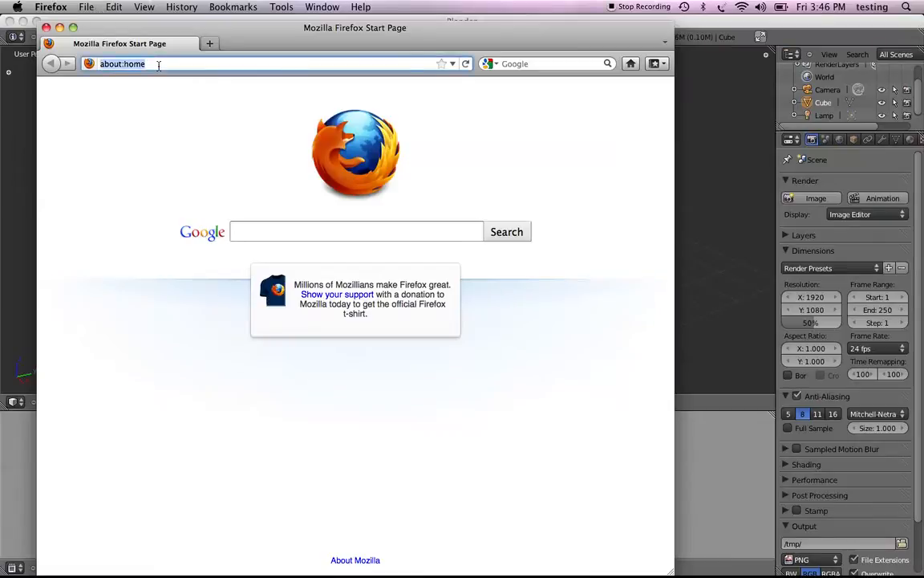
pyautogui.write('htt')
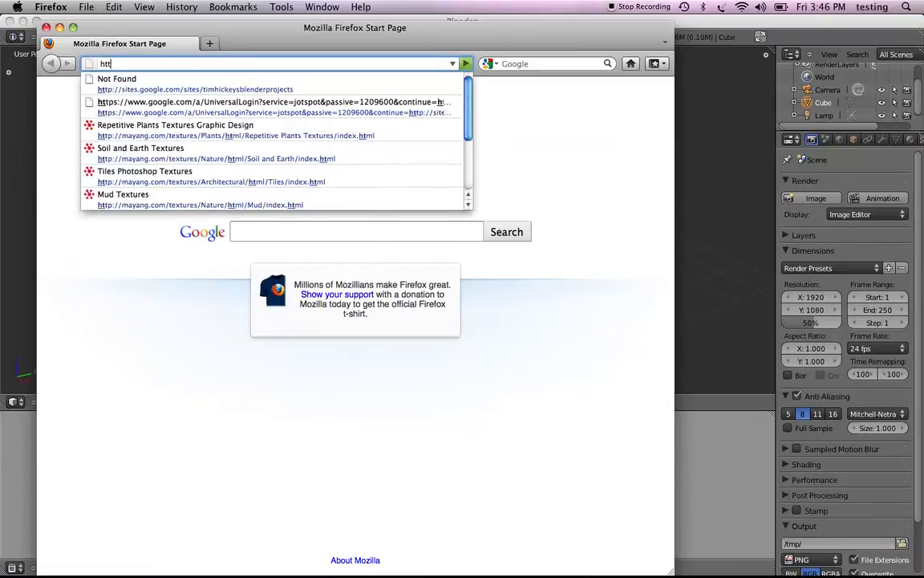
pyautogui.write('p://www.')
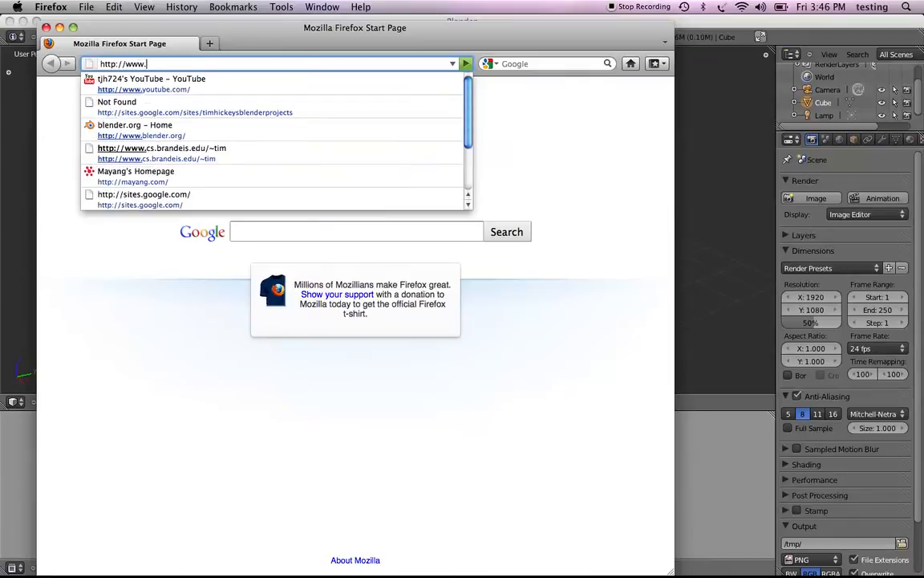
pyautogui.write('may')
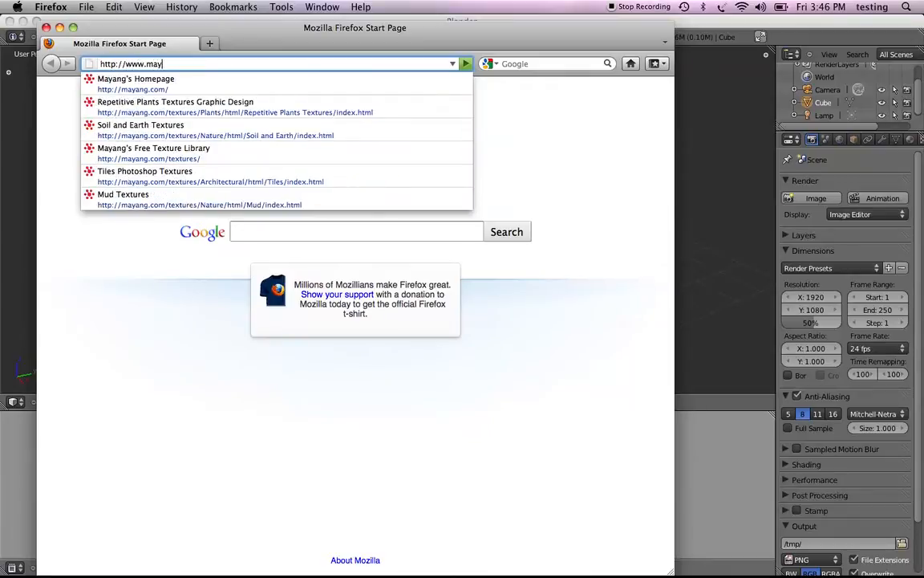
pyautogui.write('ang.com')
pyautogui.press('Return')
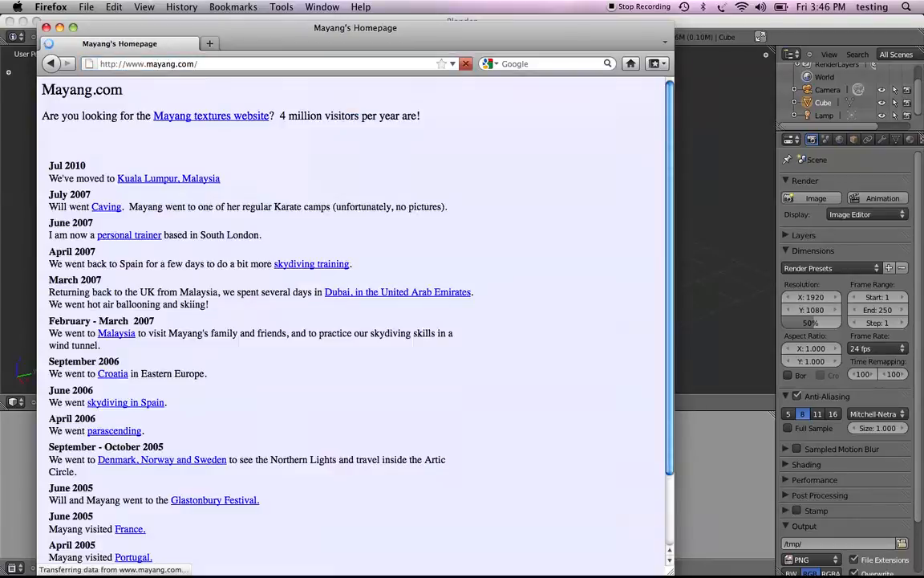
# Step: Open the Mayang textures website's architectural Tiles category and display the full-size cracked tiles image cracked_tiles_9280147.JPG
pyautogui.click(186, 117)
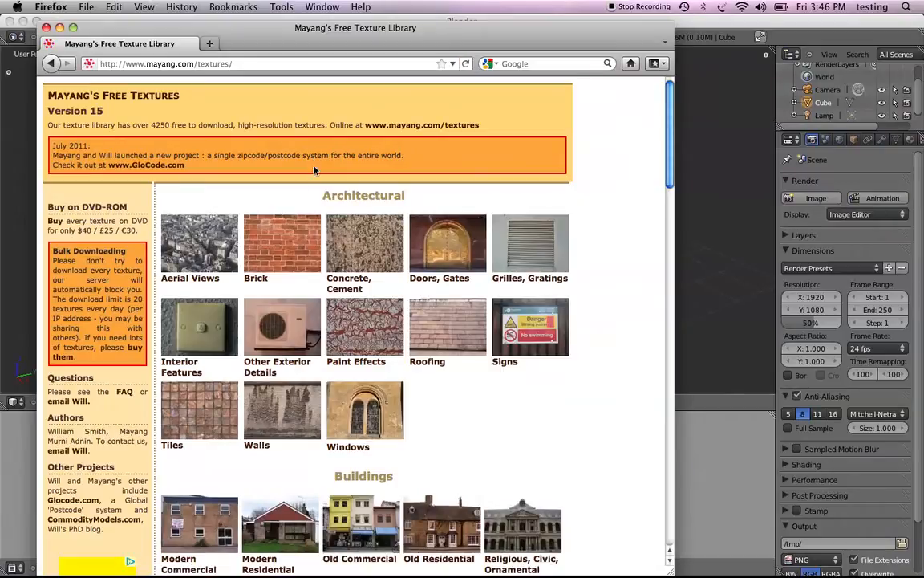
pyautogui.click(187, 416)
pyautogui.scroll(-4, 209, 362)
pyautogui.scroll(-5, 208, 362)
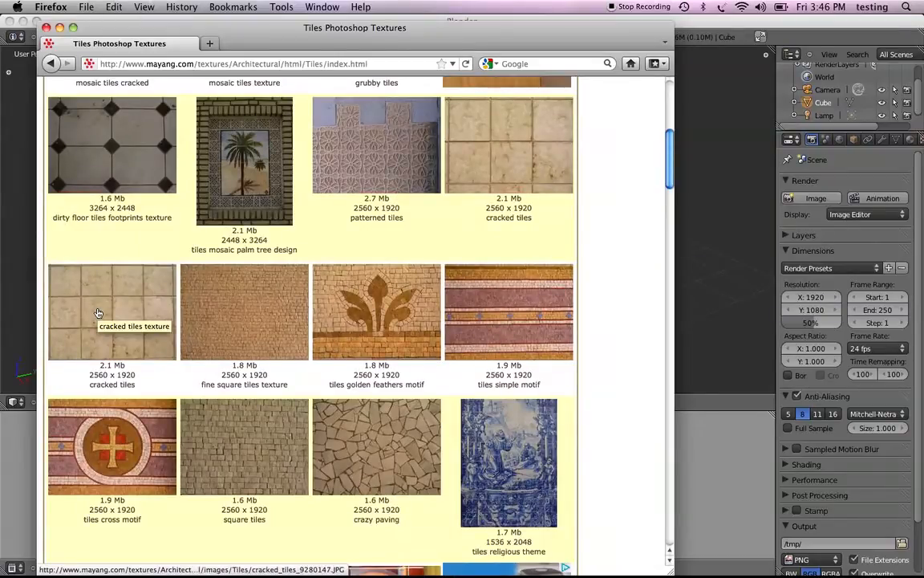
pyautogui.click(98, 313)
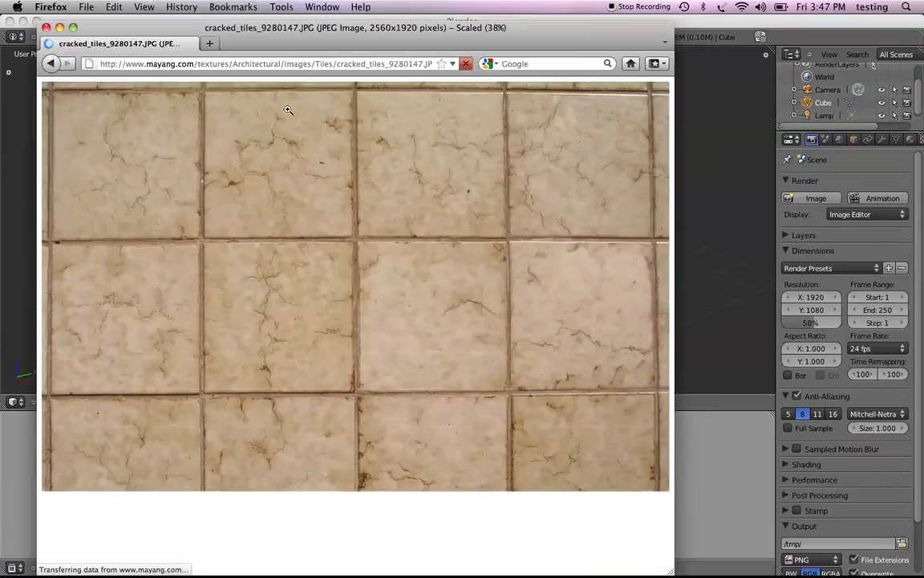
# Step: Save the tile image to the Desktop as cracked_tiles_9280147.JPG
pyautogui.click(86, 7)
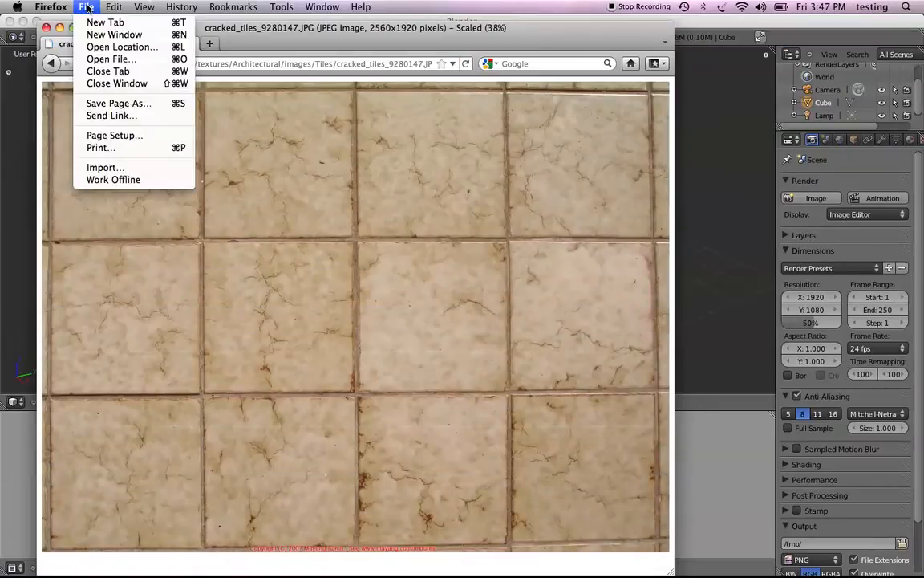
pyautogui.click(120, 105)
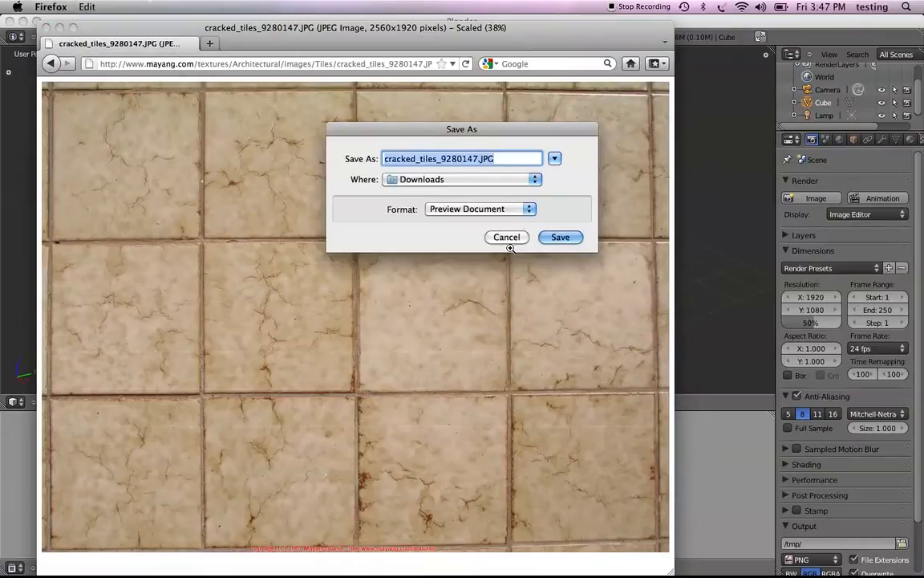
pyautogui.click(454, 179)
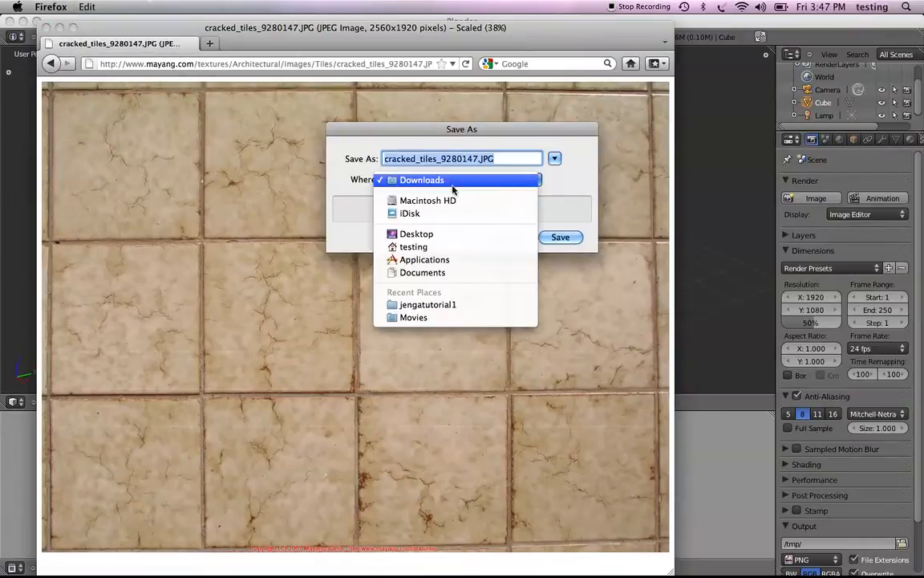
pyautogui.click(452, 236)
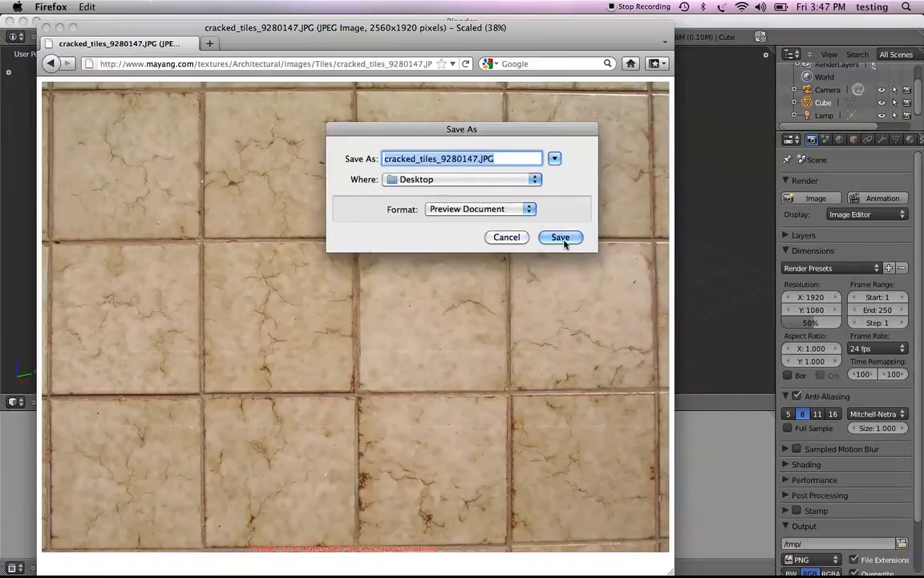
pyautogui.click(561, 237)
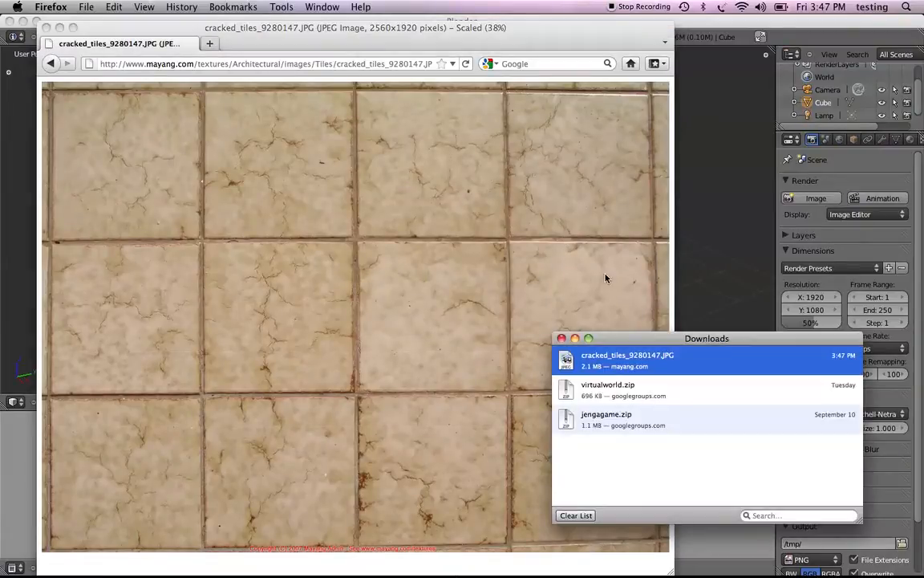
pyautogui.click(525, 29)
# Step: Switch back to Blender and scale the default cube to X 20, Y 20 and Z 0.2
pyautogui.press('super+Tab')
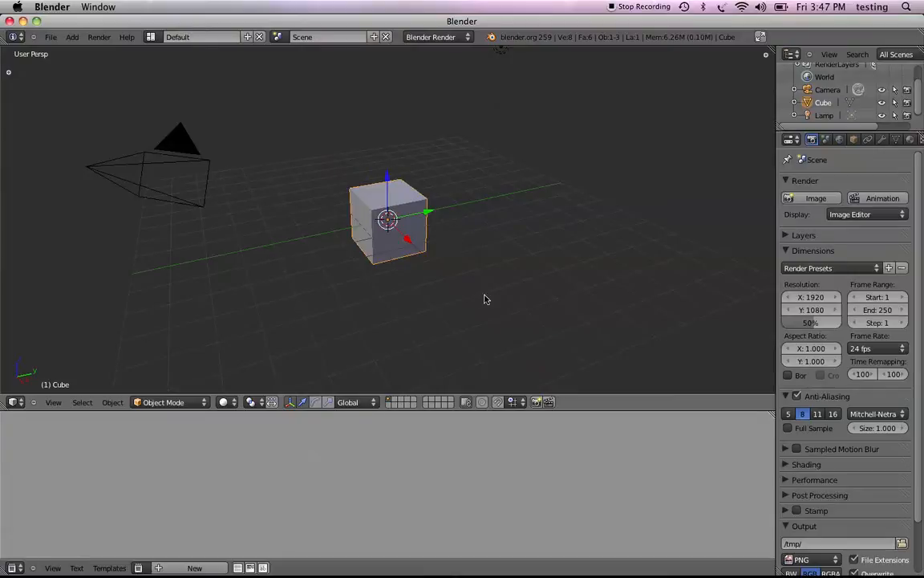
pyautogui.press('n')
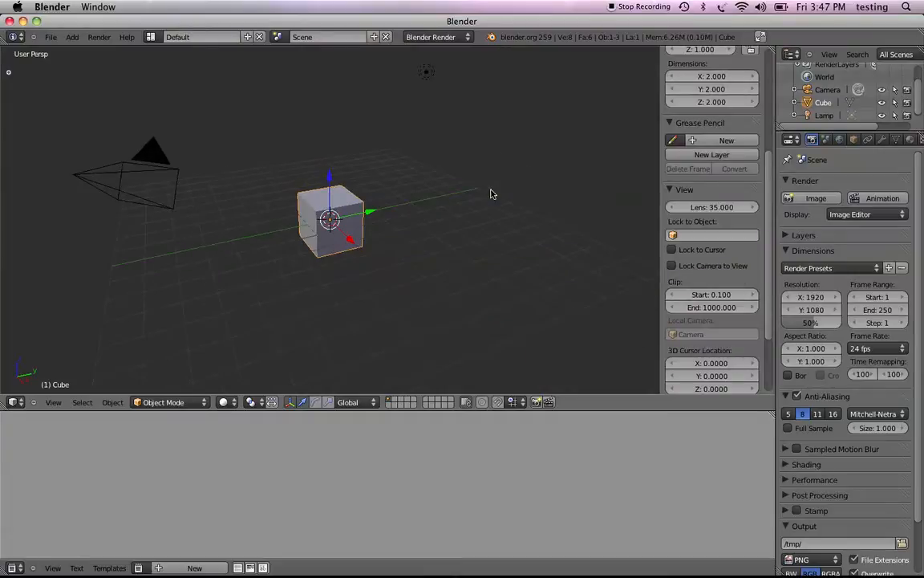
pyautogui.scroll(5, 710, 223)
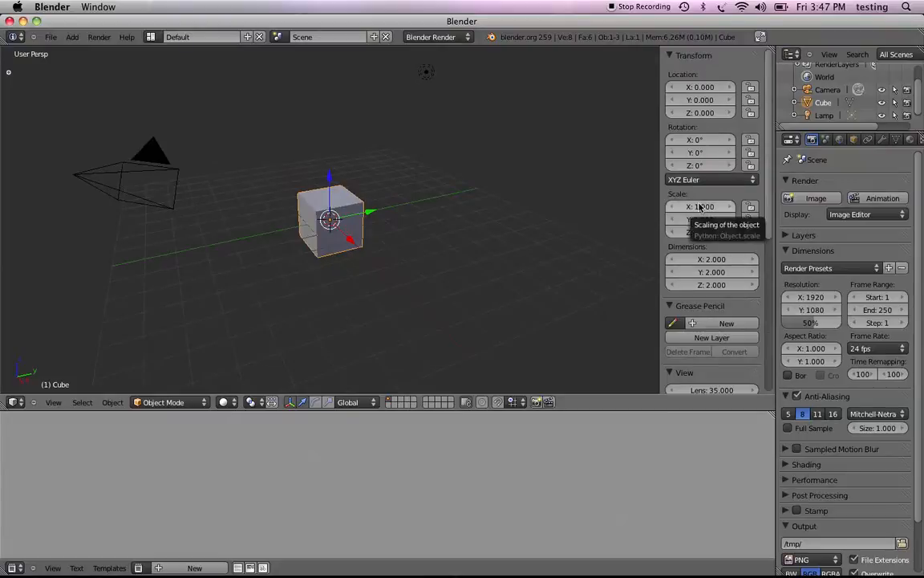
pyautogui.click(699, 207)
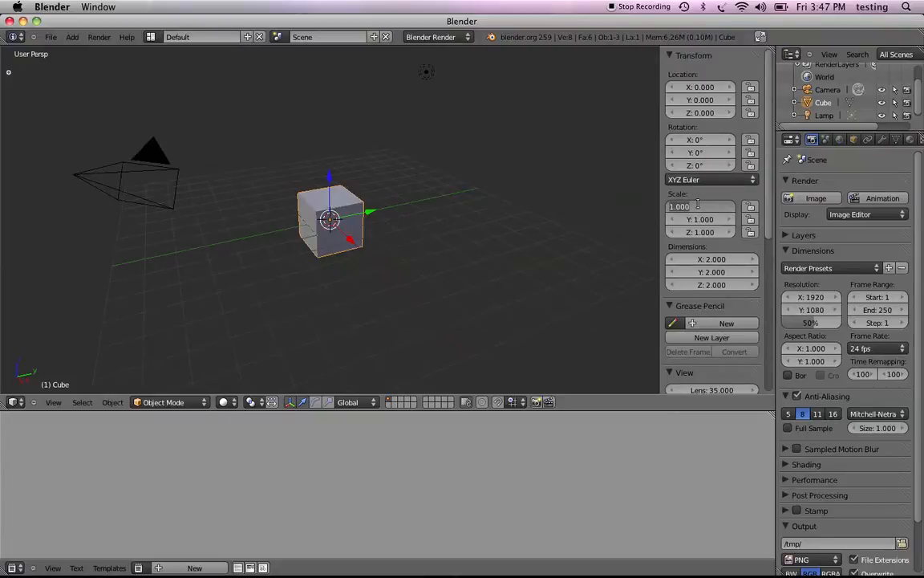
pyautogui.write('20')
pyautogui.press('Tab')
pyautogui.write('20')
pyautogui.press('Tab')
pyautogui.write('0')
pyautogui.press('Return')
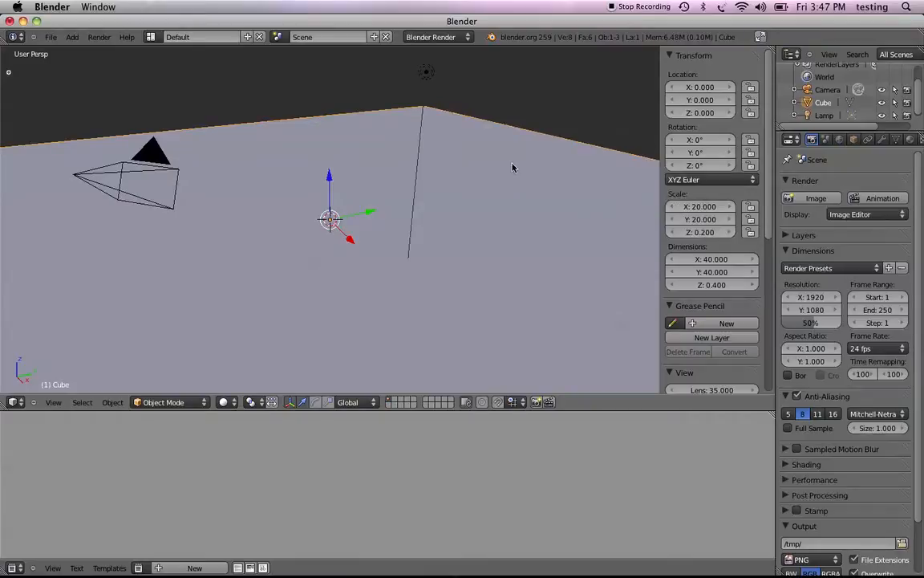
pyautogui.scroll(-6, 512, 168)
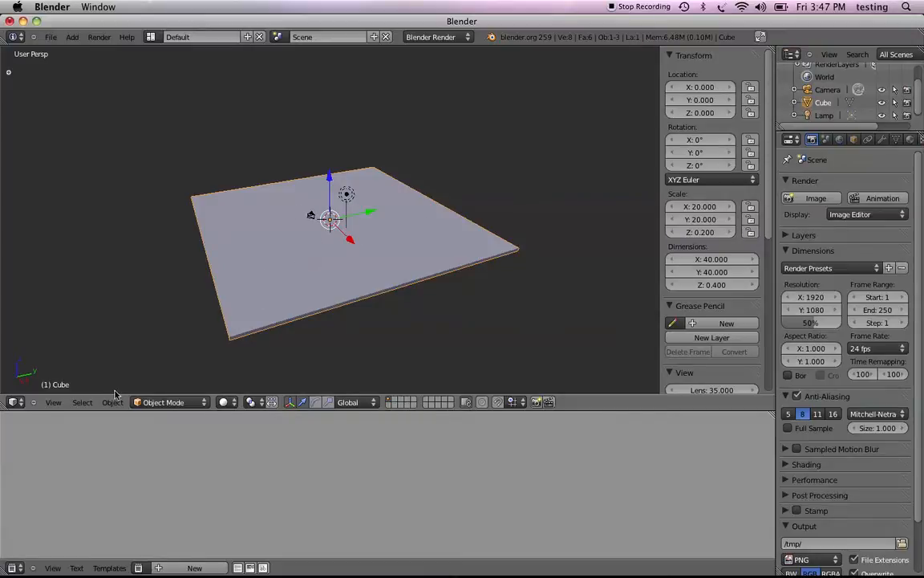
# Step: Put the flattened cube into Edit Mode with its whole mesh selected
pyautogui.click(167, 404)
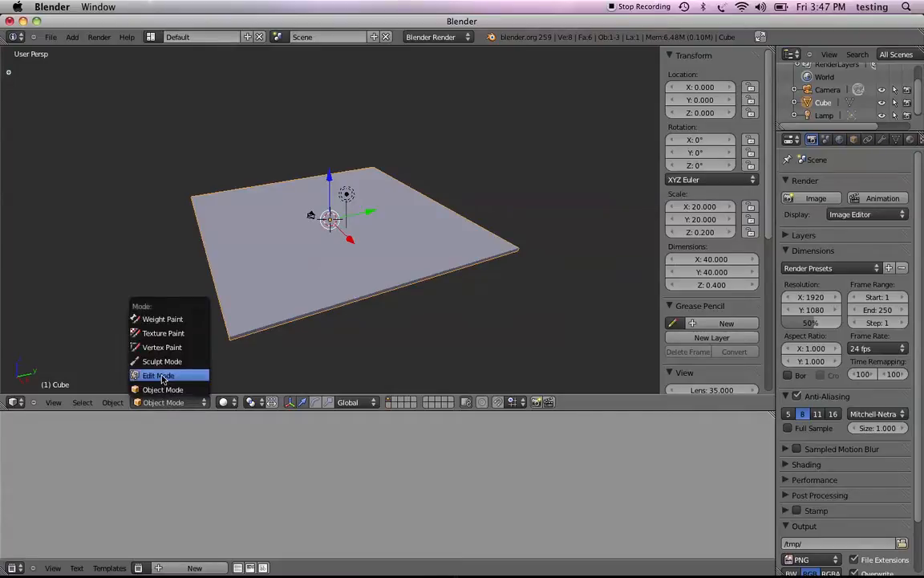
pyautogui.click(161, 376)
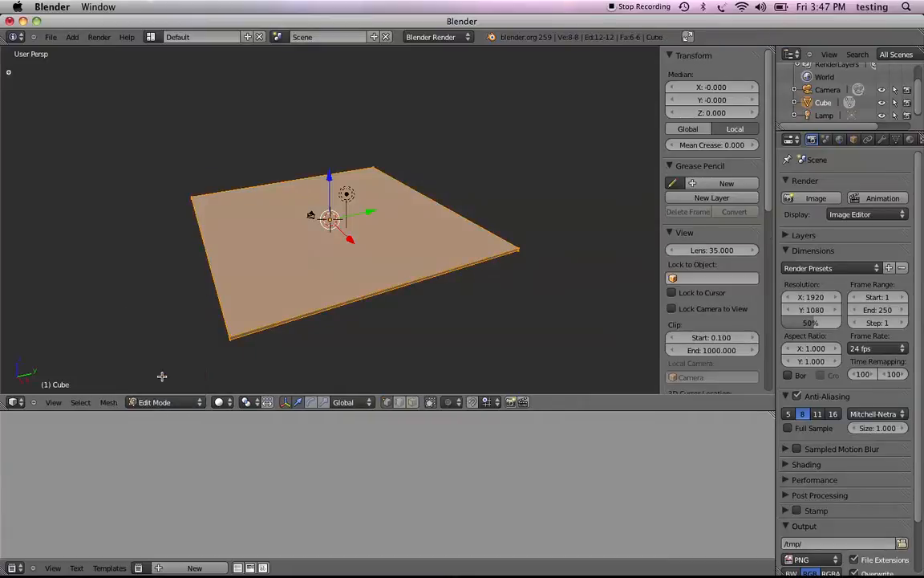
pyautogui.press('Tab')
pyautogui.press('Tab')
pyautogui.press('Tab')
pyautogui.press('Tab')
pyautogui.press('a')
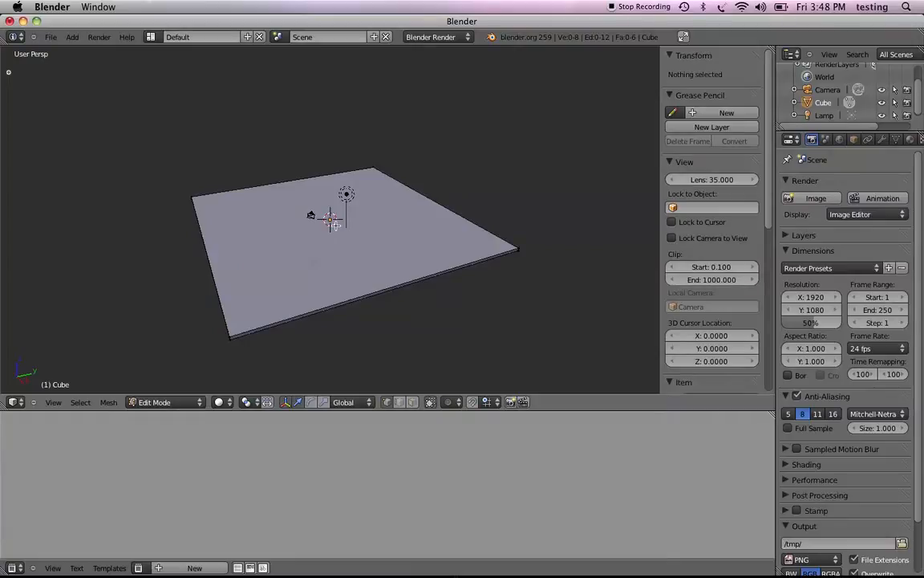
pyautogui.press('a')
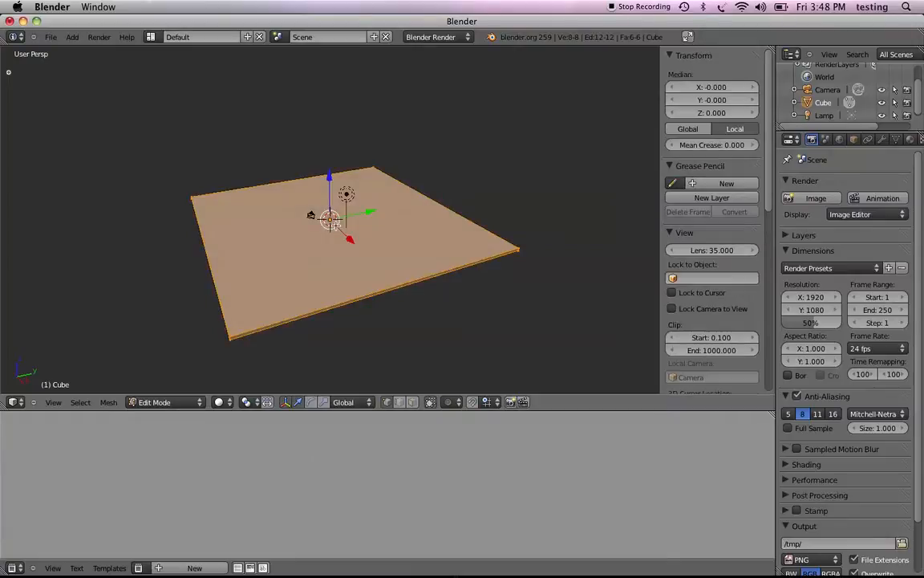
pyautogui.press('a')
pyautogui.press('a')
# Step: Widen the Properties area, change it to a UV/Image Editor, and unwrap the slab's whole mesh with Unwrap
pyautogui.moveTo(776, 238); pyautogui.dragTo(470, 259)
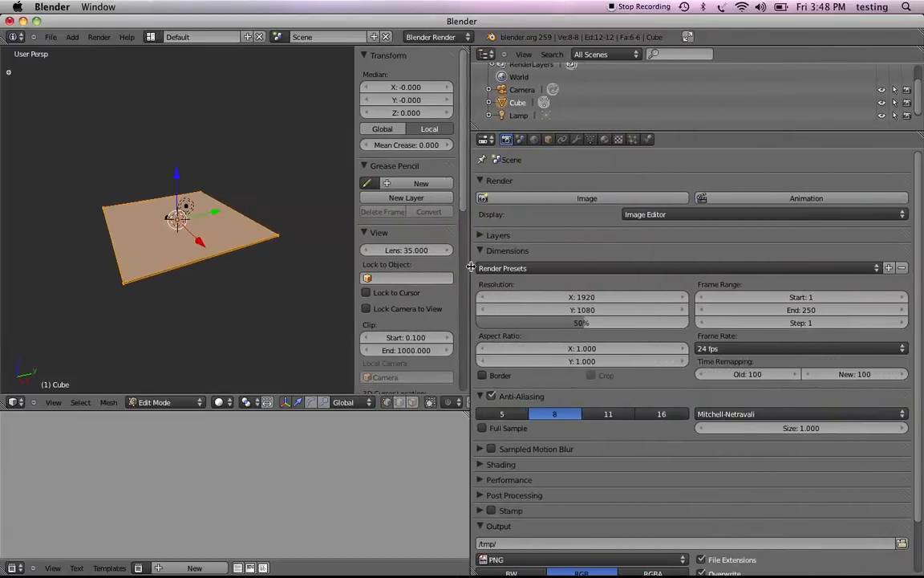
pyautogui.click(484, 140)
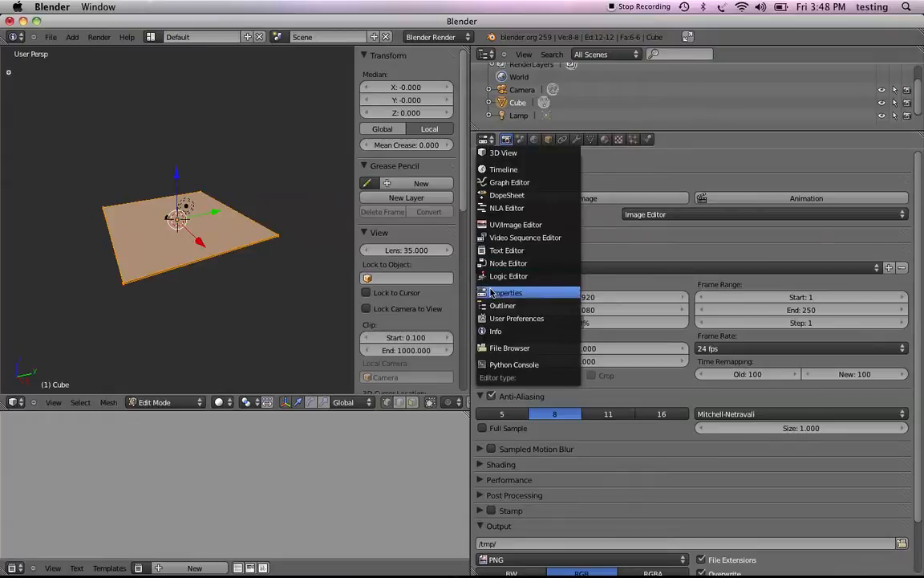
pyautogui.click(496, 228)
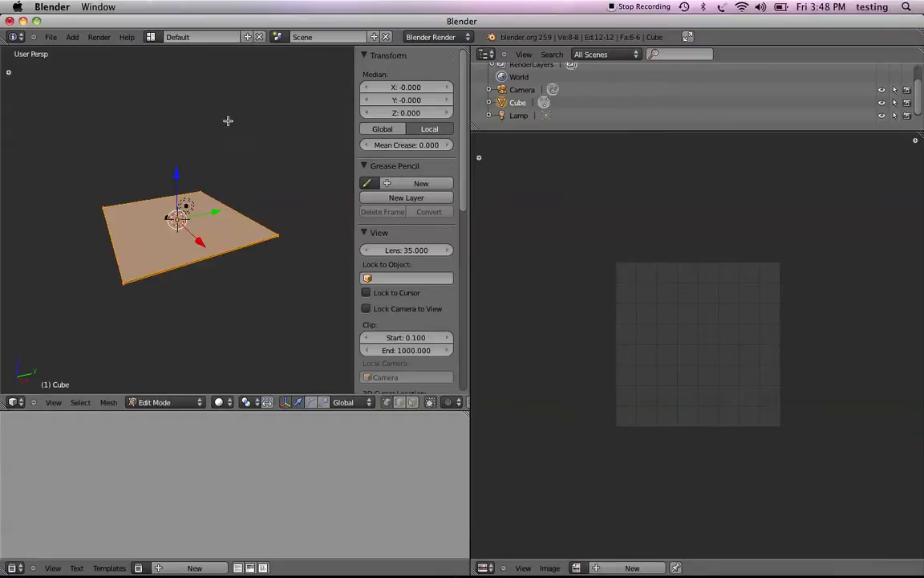
pyautogui.press('u')
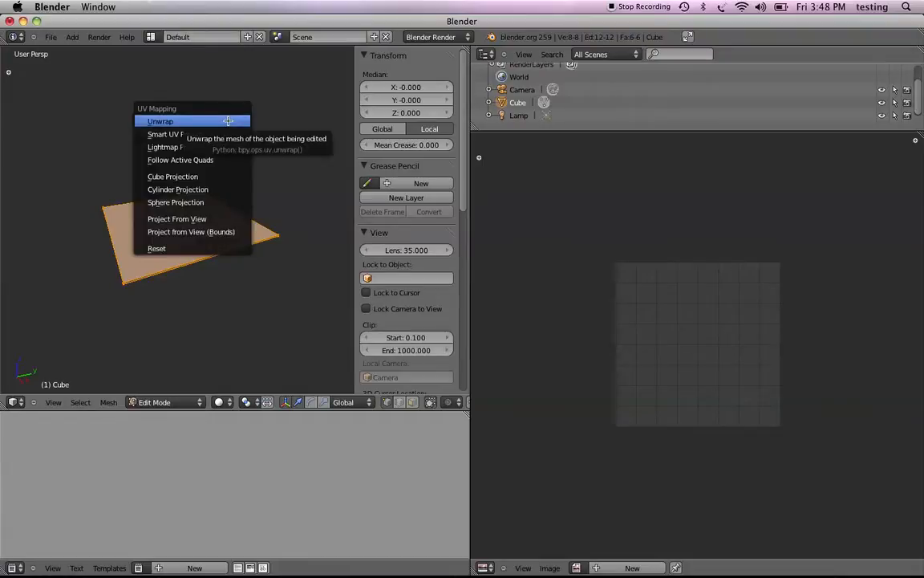
pyautogui.click(228, 120)
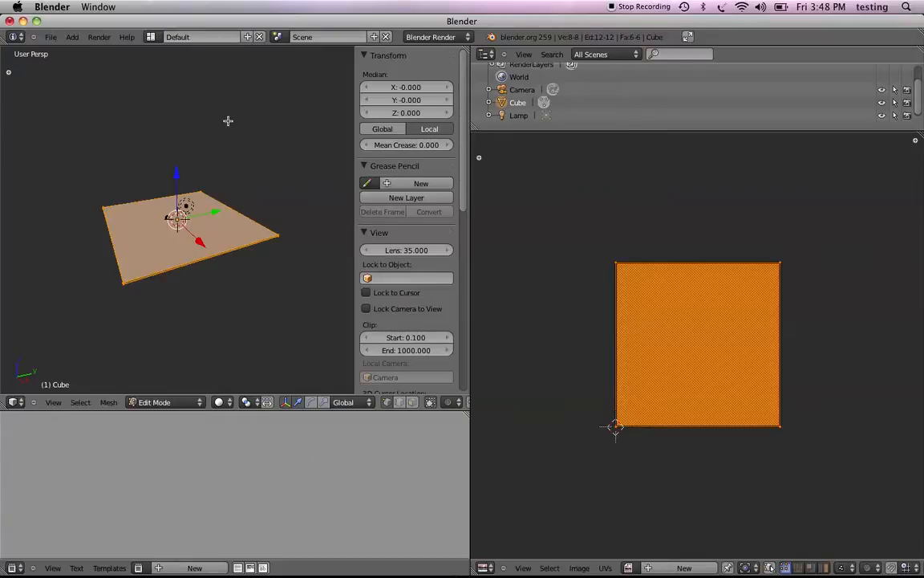
# Step: Deselect the mesh, change to face selection and select only the slab's large top face
pyautogui.press('a')
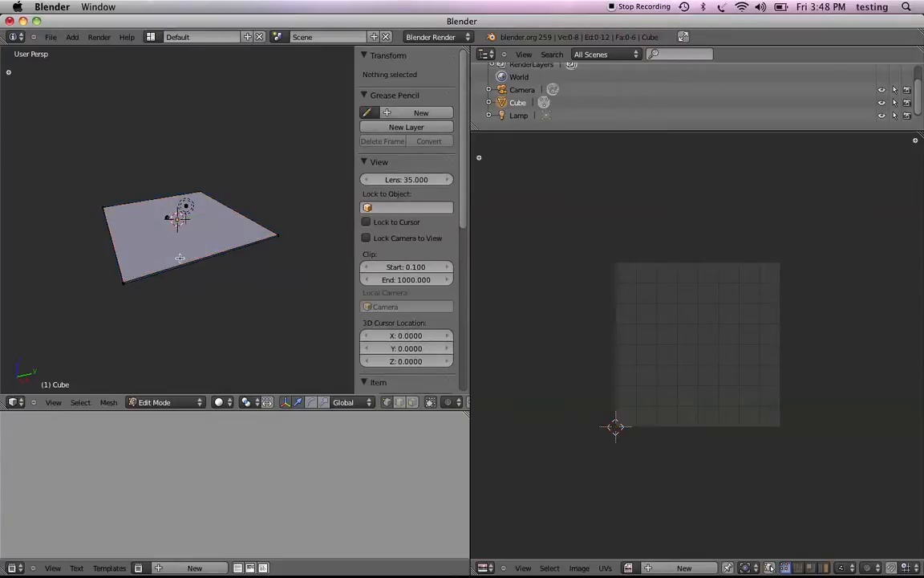
pyautogui.click(412, 403)
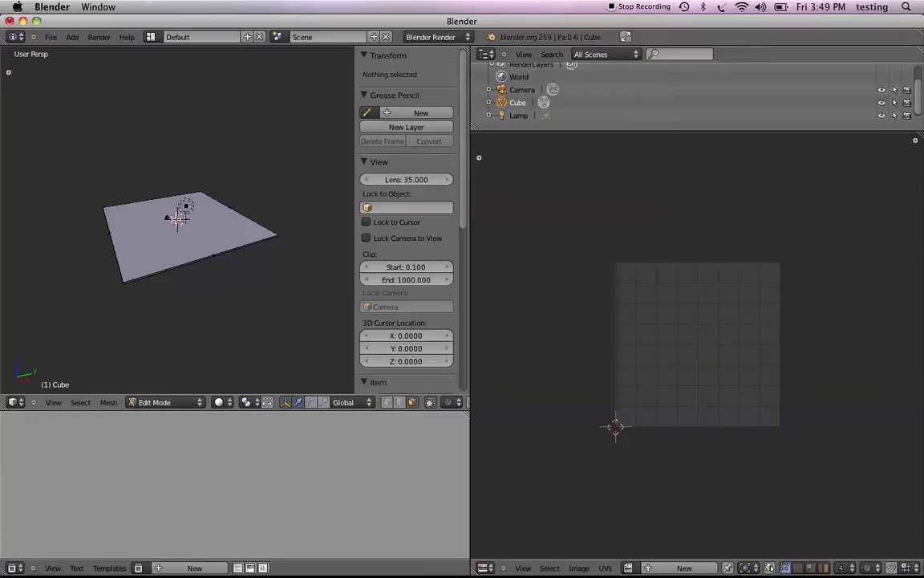
pyautogui.click(177, 218)
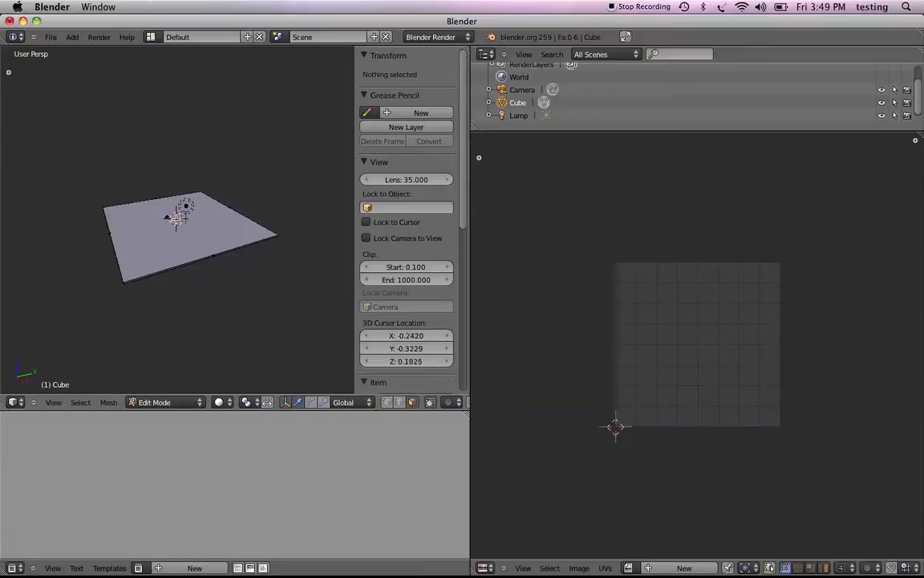
pyautogui.press('a')
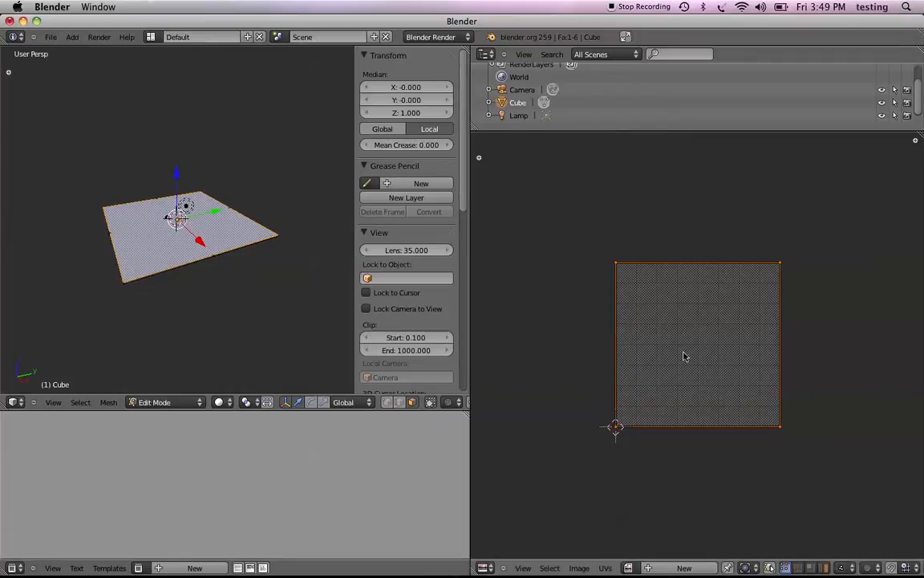
# Step: Load cracked_tiles_9280147.JPG from the Desktop onto the selected top face and set the 3D view's shading to Textured
pyautogui.click(580, 567)
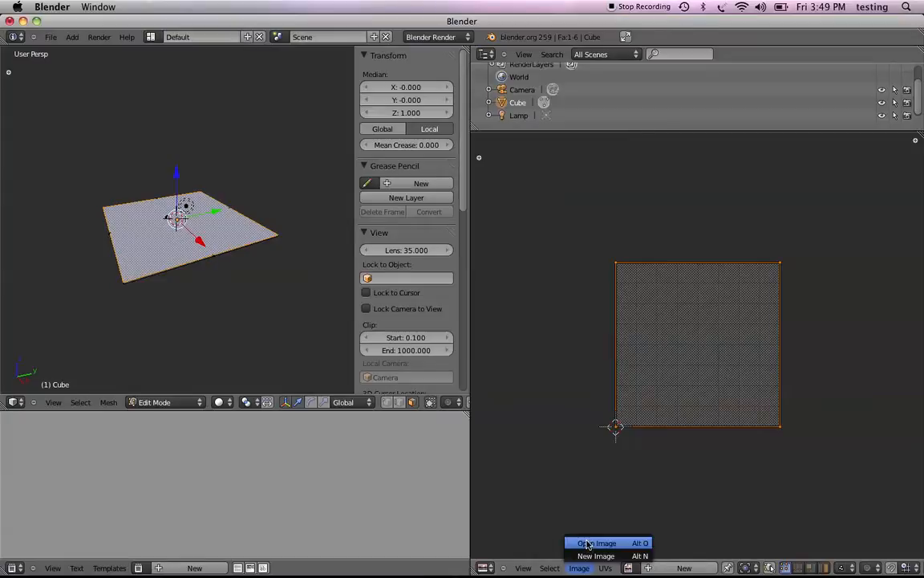
pyautogui.click(590, 543)
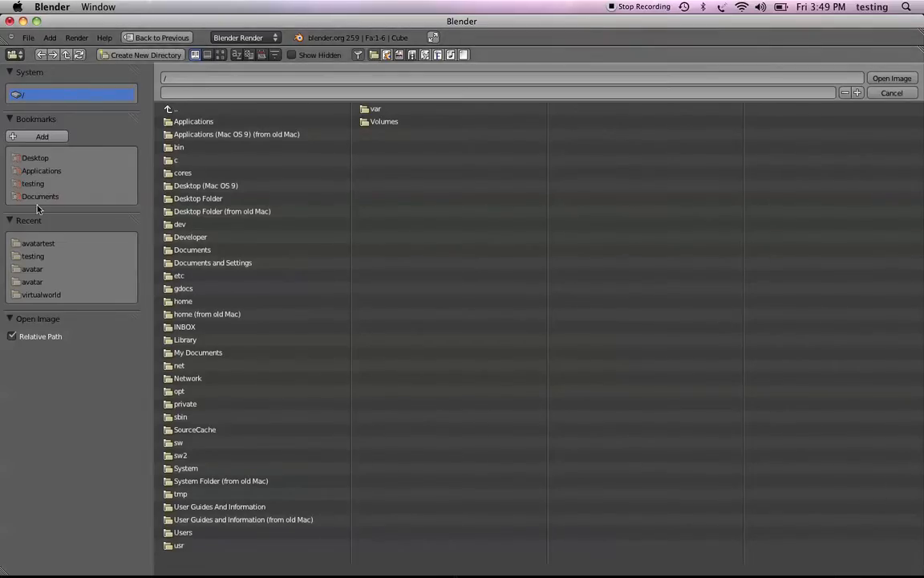
pyautogui.click(34, 159)
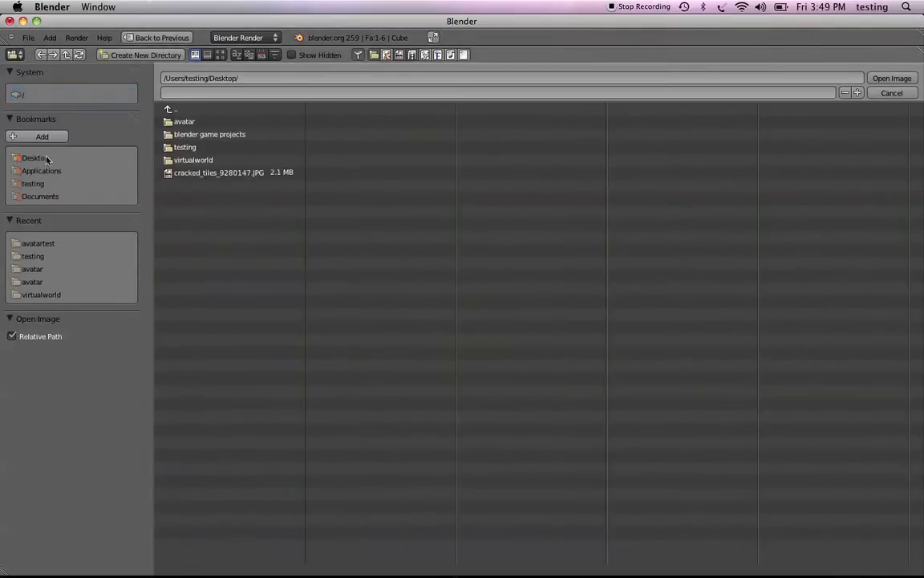
pyautogui.click(215, 173)
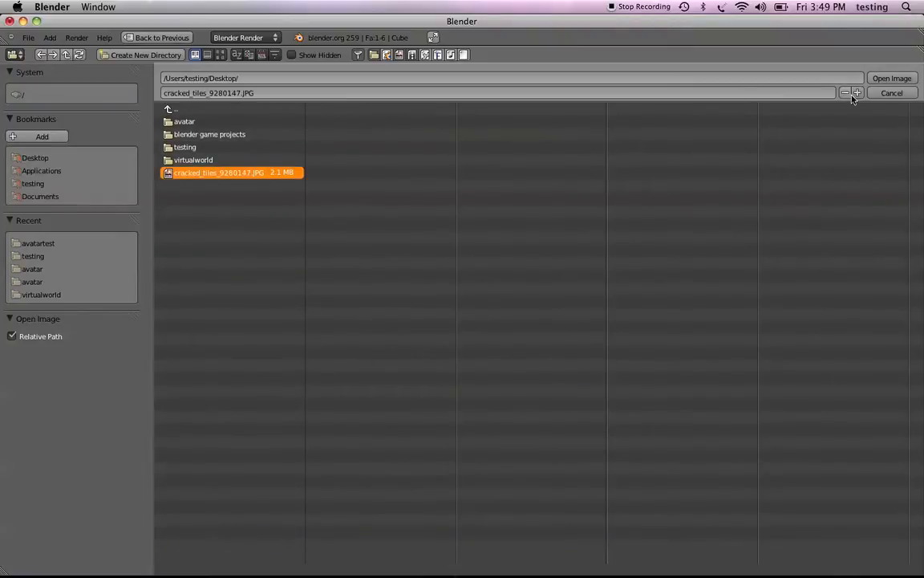
pyautogui.click(892, 79)
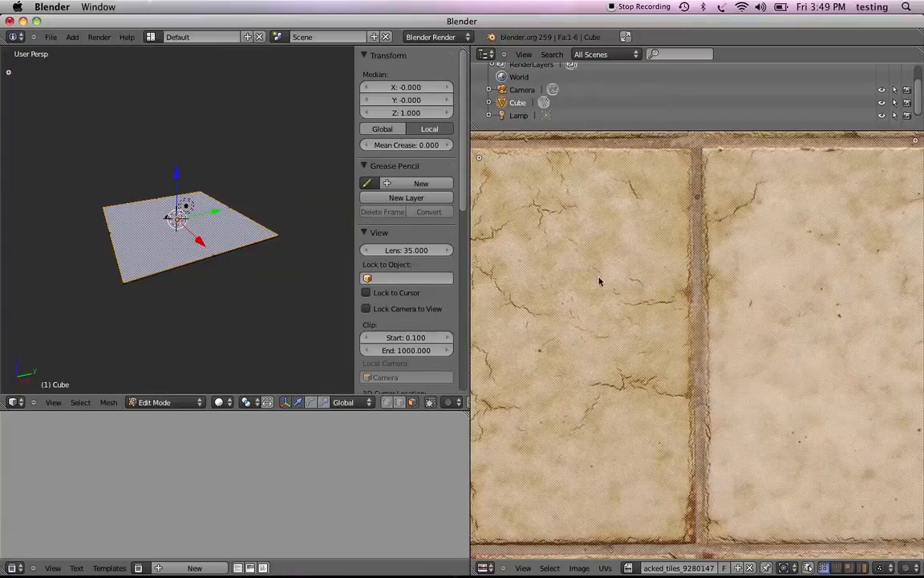
pyautogui.click(219, 402)
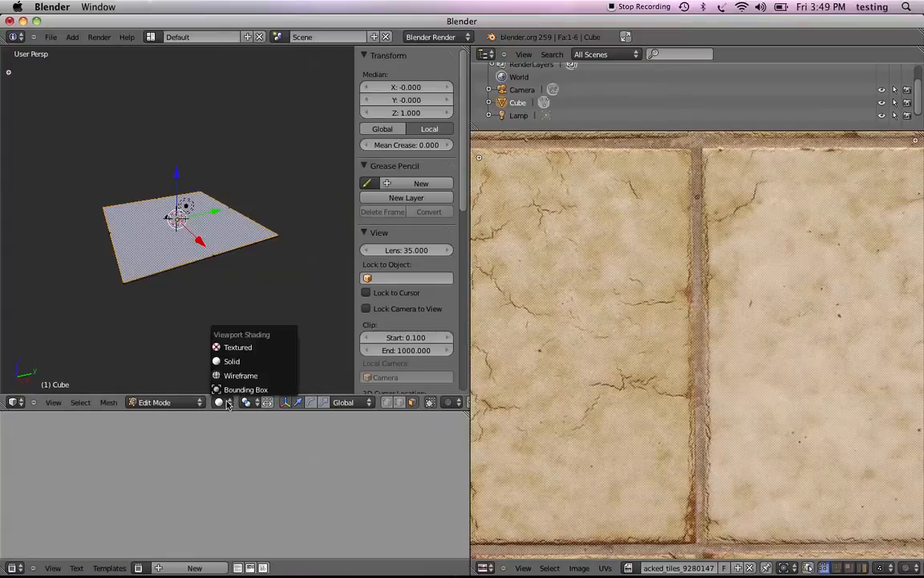
pyautogui.click(228, 348)
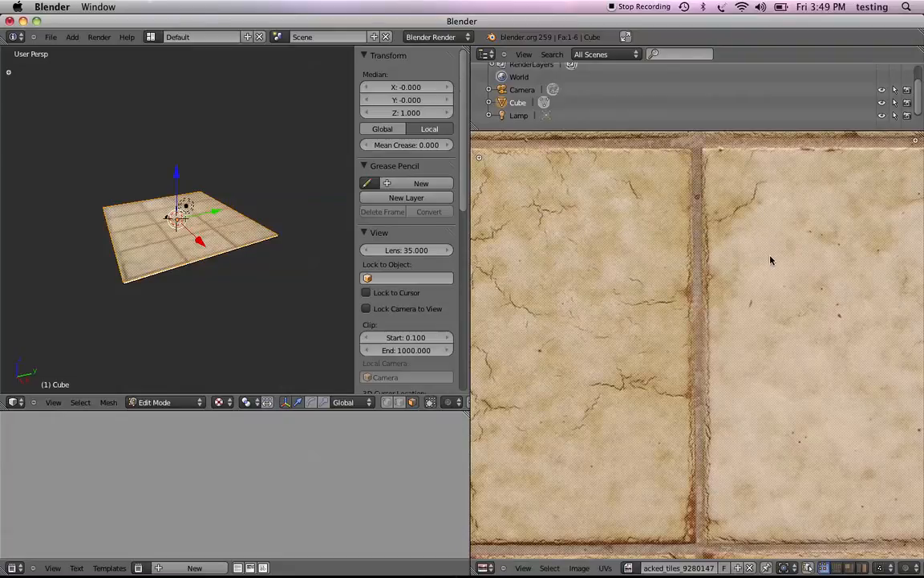
pyautogui.scroll(3, 768, 257)
pyautogui.scroll(-4, 763, 271)
pyautogui.scroll(-10, 760, 398)
pyautogui.keyDown('ctrl'); pyautogui.moveTo(738, 303); pyautogui.dragTo(730, 517, button='middle'); pyautogui.keyUp('ctrl')
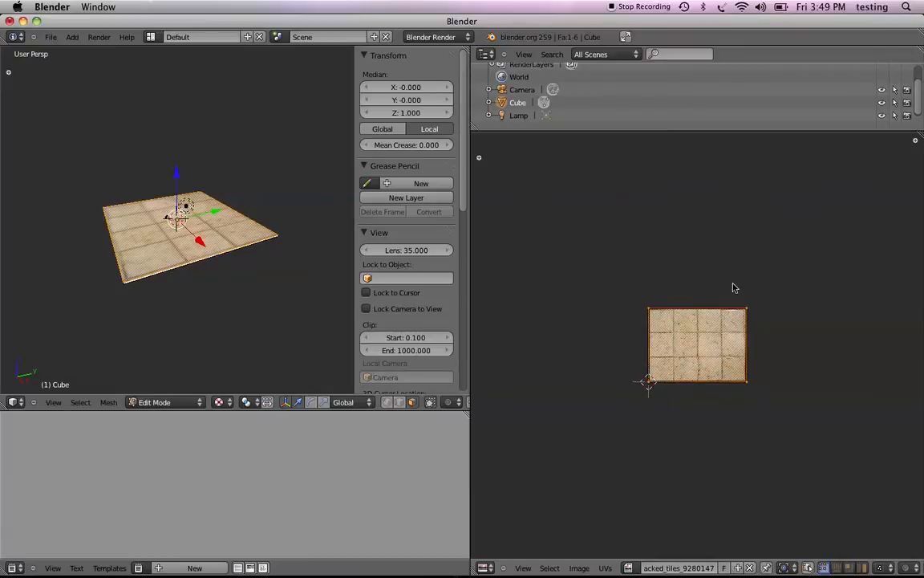
pyautogui.keyDown('ctrl'); pyautogui.moveTo(726, 206); pyautogui.dragTo(722, 348, button='middle'); pyautogui.keyUp('ctrl')
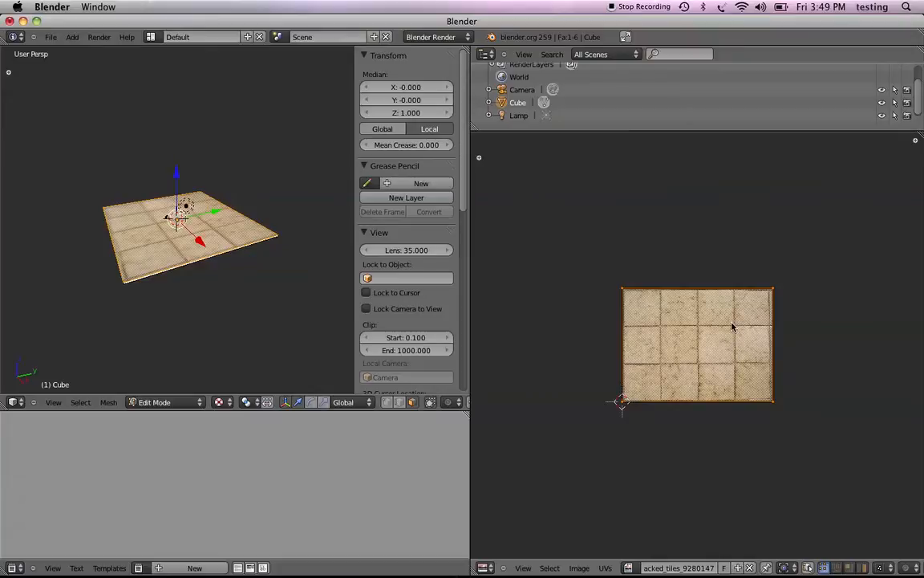
pyautogui.press('a')
pyautogui.press('s')
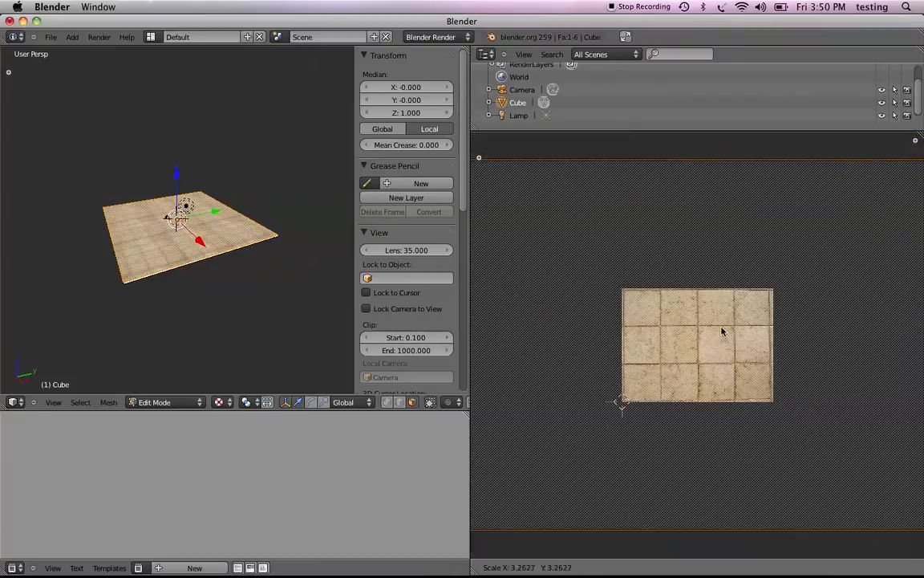
pyautogui.click(720, 316)
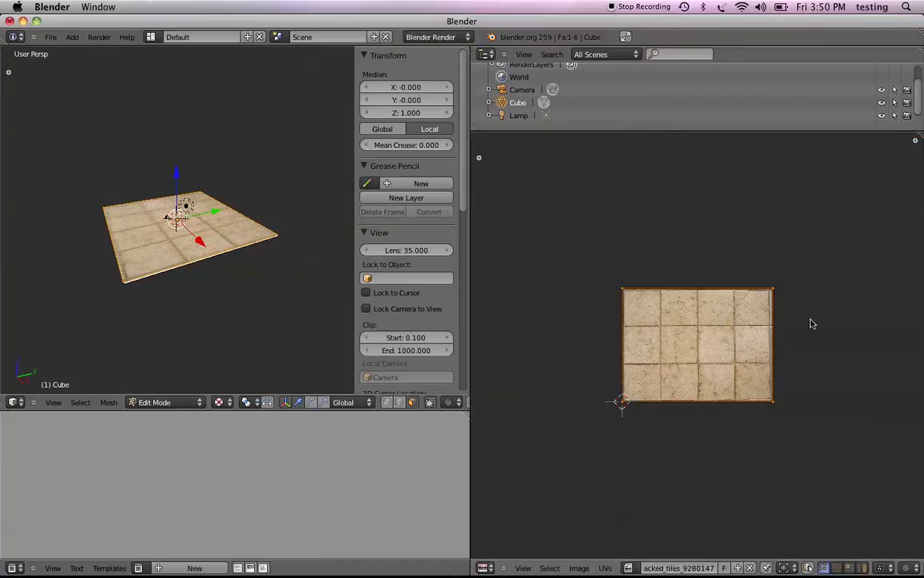
# Step: Add an adjoining side face to the selection and scale all the UVs up about 9.36 times over the tile image
pyautogui.scroll(-4, 811, 324)
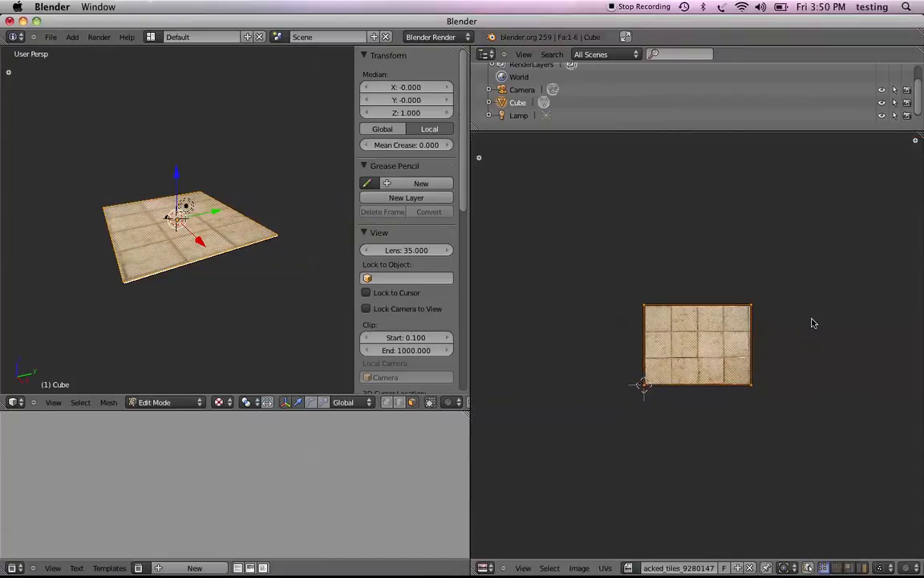
pyautogui.scroll(-1, 811, 323)
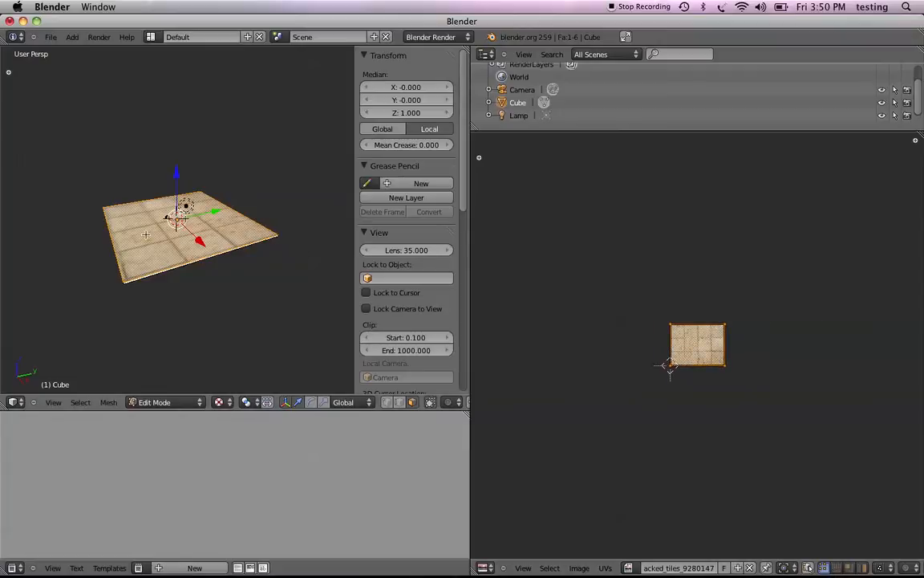
pyautogui.keyDown('shift'); pyautogui.rightClick(180, 236); pyautogui.keyUp('shift')
pyautogui.moveTo(180, 235); pyautogui.dragTo(200, 294, button='middle')
pyautogui.moveTo(165, 129); pyautogui.dragTo(141, 203, button='middle')
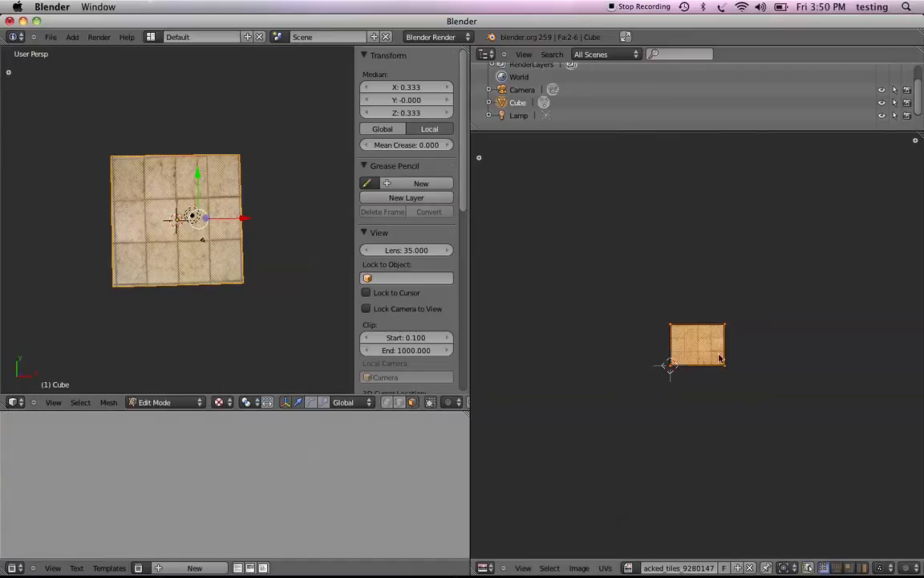
pyautogui.press('a')
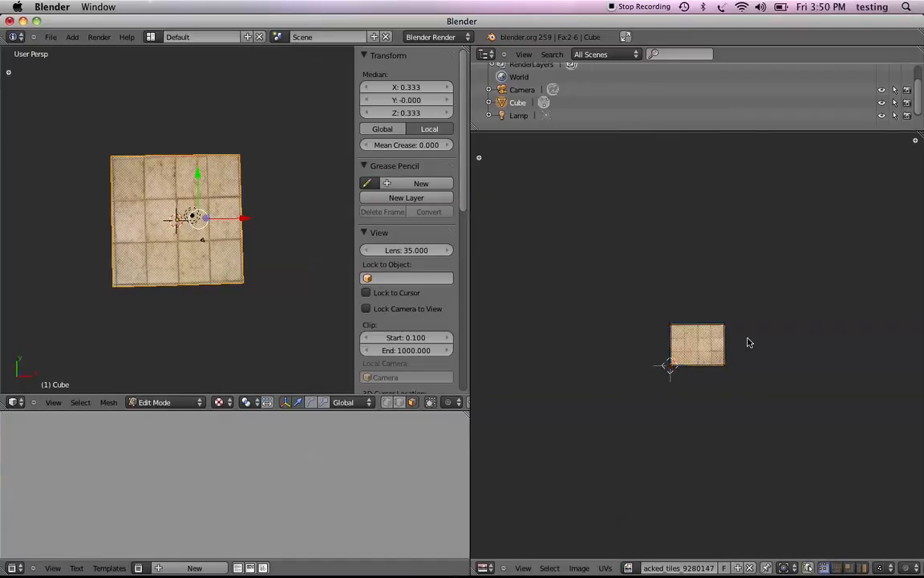
pyautogui.press('a')
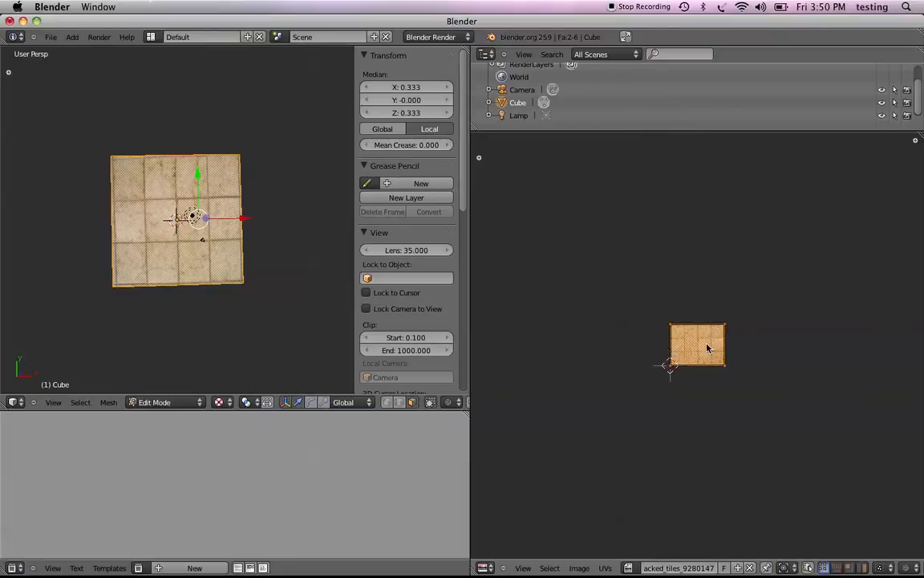
pyautogui.press('s')
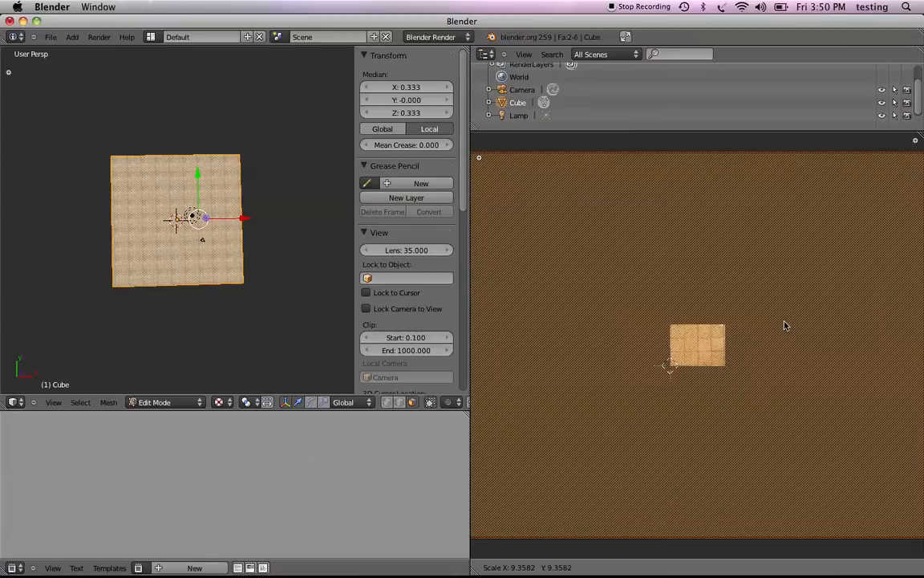
pyautogui.click(785, 325)
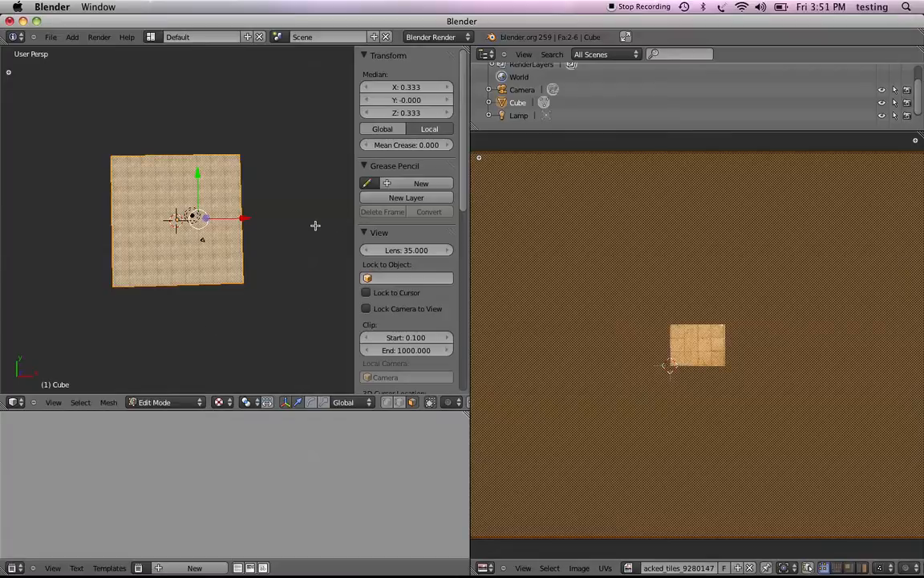
# Step: Maximize the 3D view and examine the repeated tiles on the slab's top surface, up close and from several angles
pyautogui.hotkey('ctrl', 'Up')
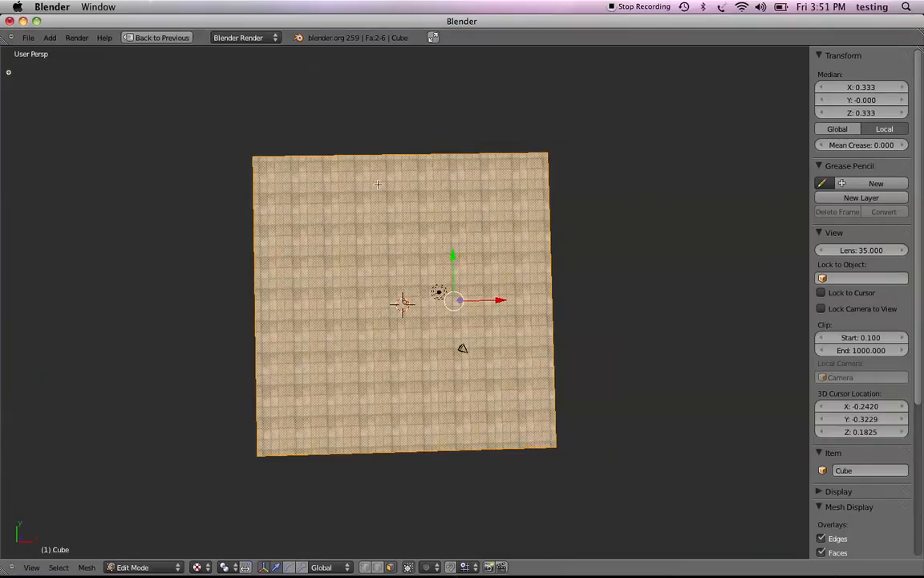
pyautogui.scroll(10, 378, 184)
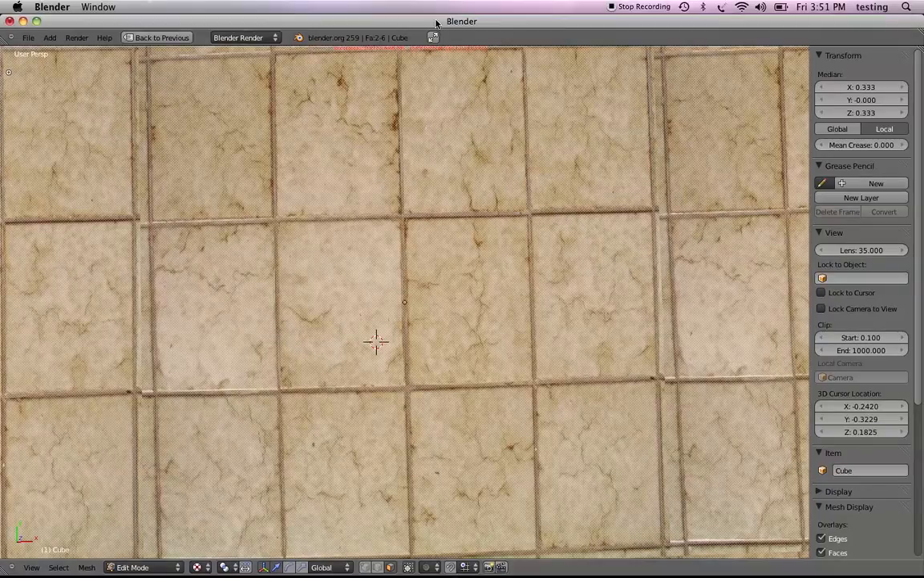
pyautogui.moveTo(437, 22); pyautogui.dragTo(437, 37)
pyautogui.moveTo(438, 106); pyautogui.dragTo(437, 74, button='middle')
pyautogui.moveTo(335, 256); pyautogui.dragTo(319, 241, button='middle')
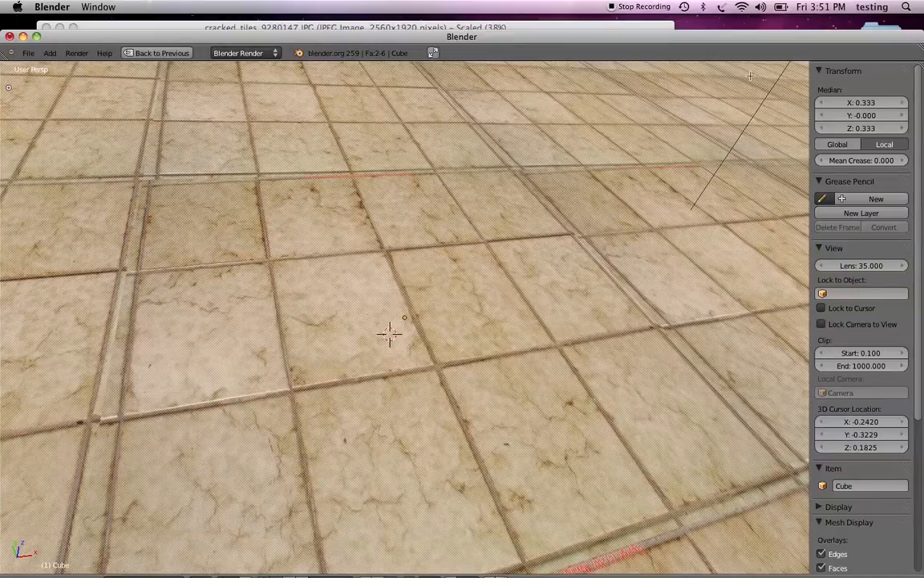
pyautogui.moveTo(651, 161); pyautogui.dragTo(664, 76, button='middle')
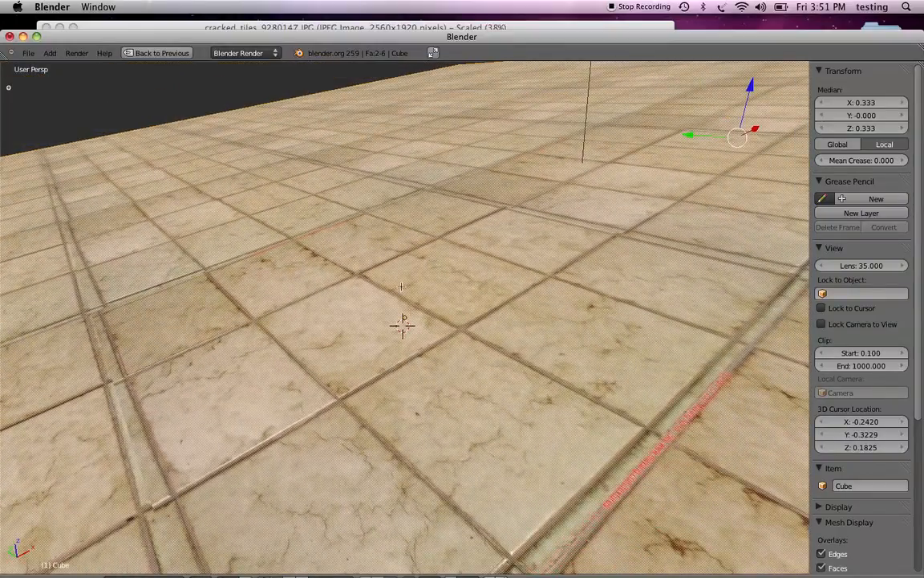
pyautogui.moveTo(302, 391); pyautogui.dragTo(294, 416, button='middle')
pyautogui.scroll(-4, 294, 415)
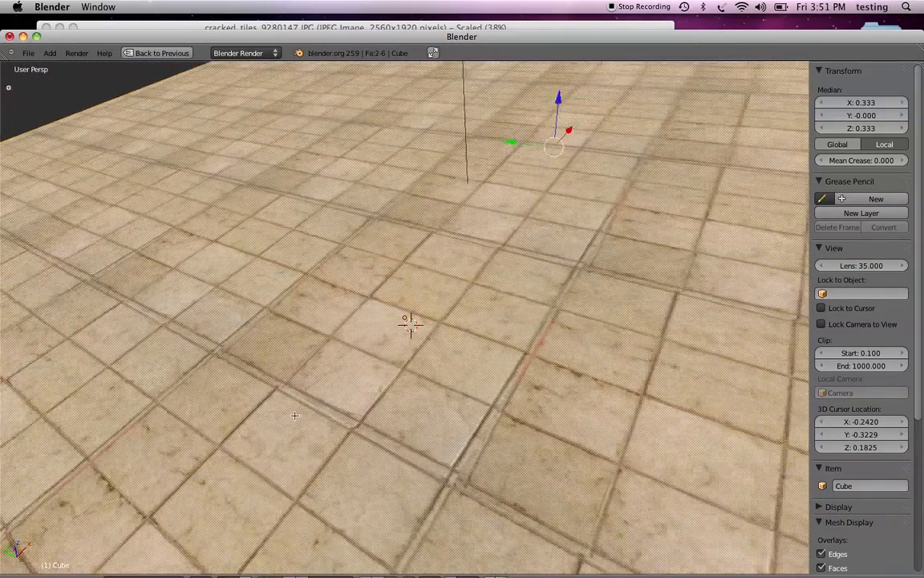
pyautogui.scroll(-4, 294, 416)
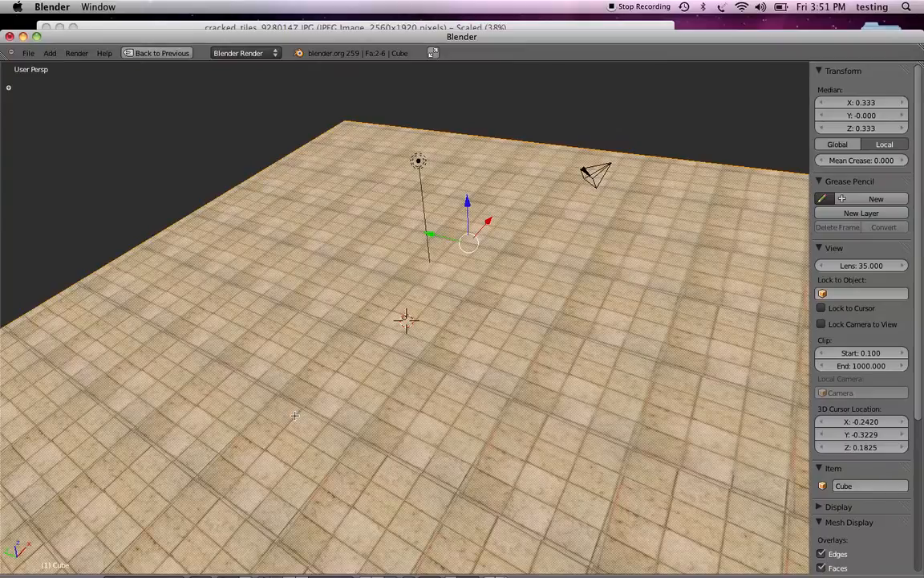
pyautogui.scroll(2, 294, 415)
pyautogui.scroll(2, 294, 415)
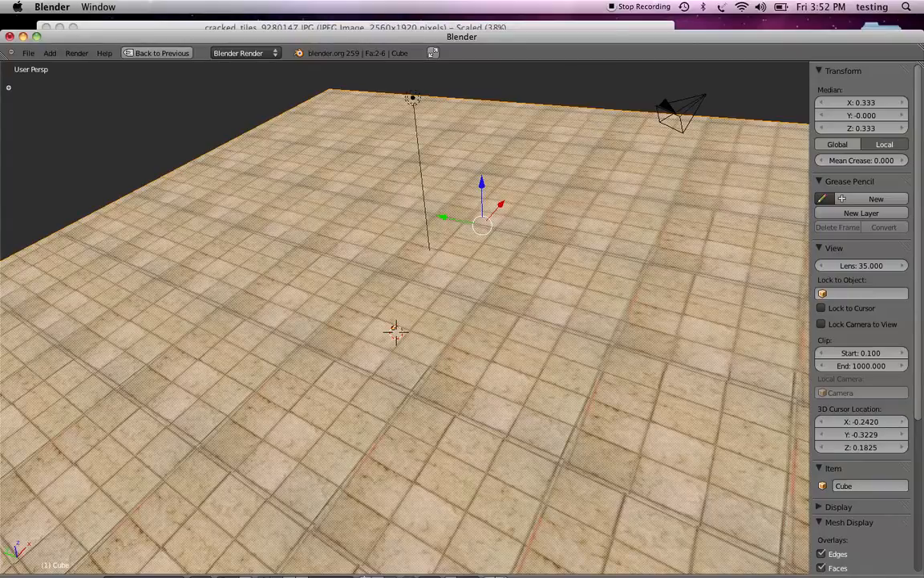
# Step: Examine the slab's underside in the maximized 3D view and restore the multi-area layout
pyautogui.moveTo(429, 453); pyautogui.dragTo(387, 144, button='middle')
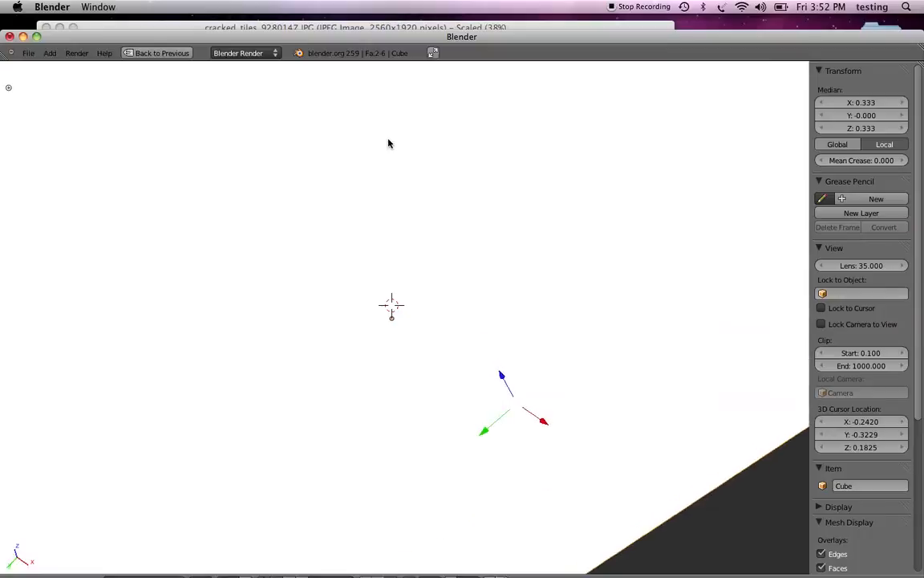
pyautogui.scroll(-4, 388, 144)
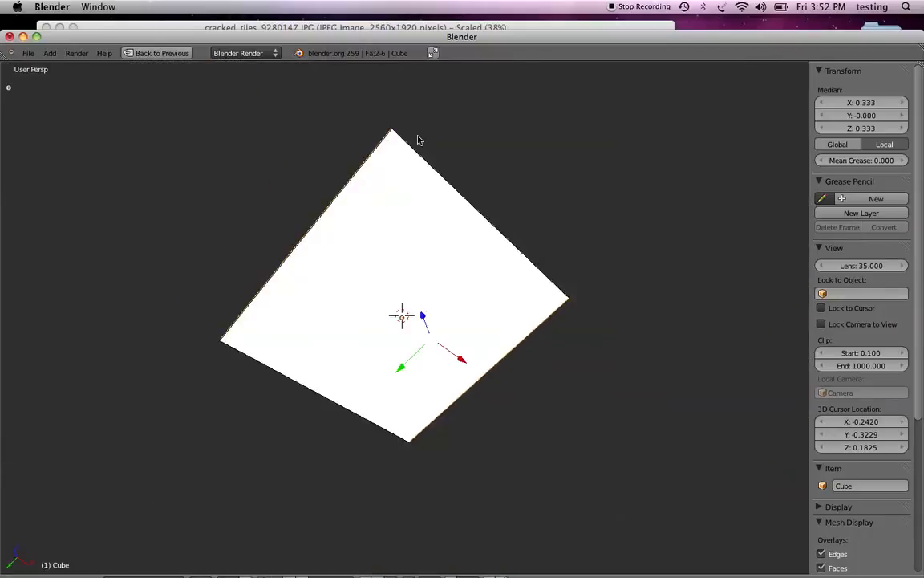
pyautogui.scroll(5, 417, 140)
pyautogui.scroll(-6, 417, 141)
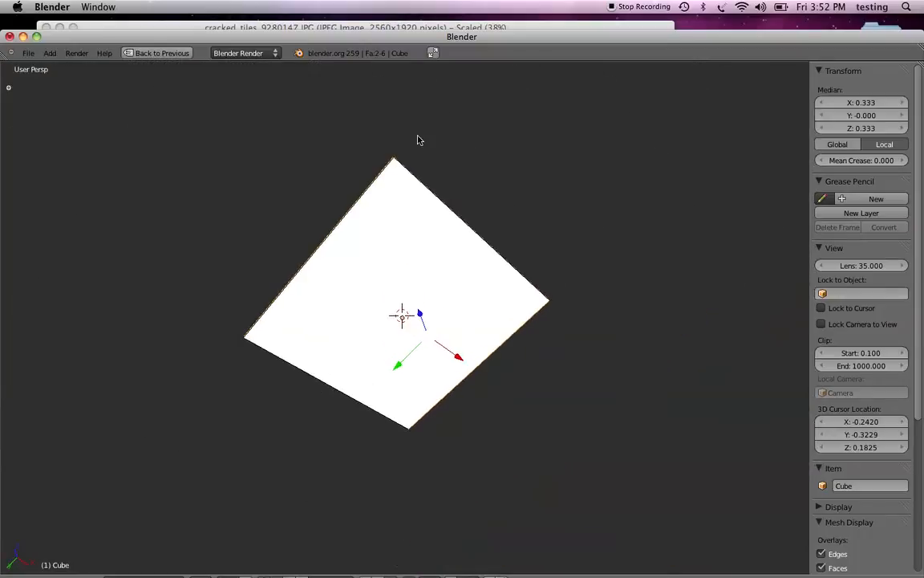
pyautogui.press('n')
pyautogui.press('n')
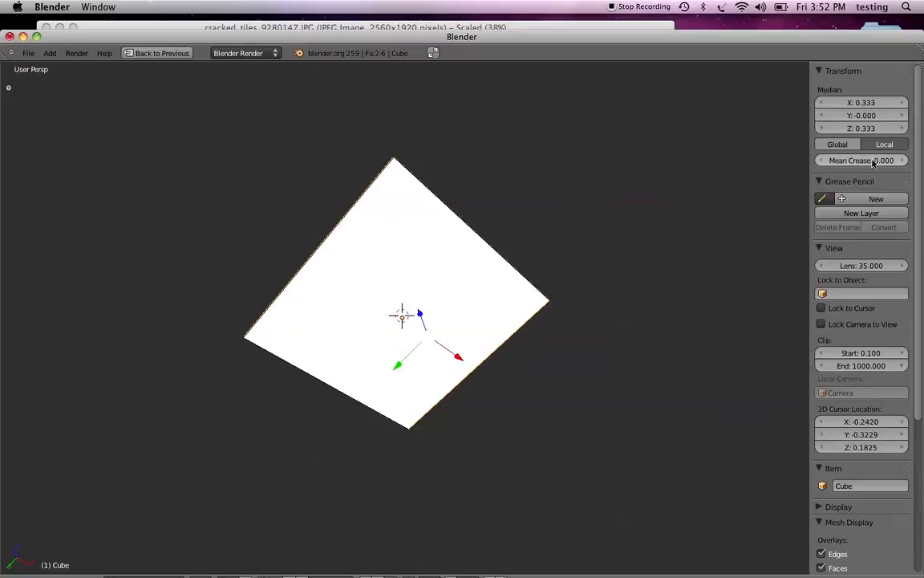
pyautogui.scroll(-1, 873, 164)
pyautogui.scroll(1, 873, 164)
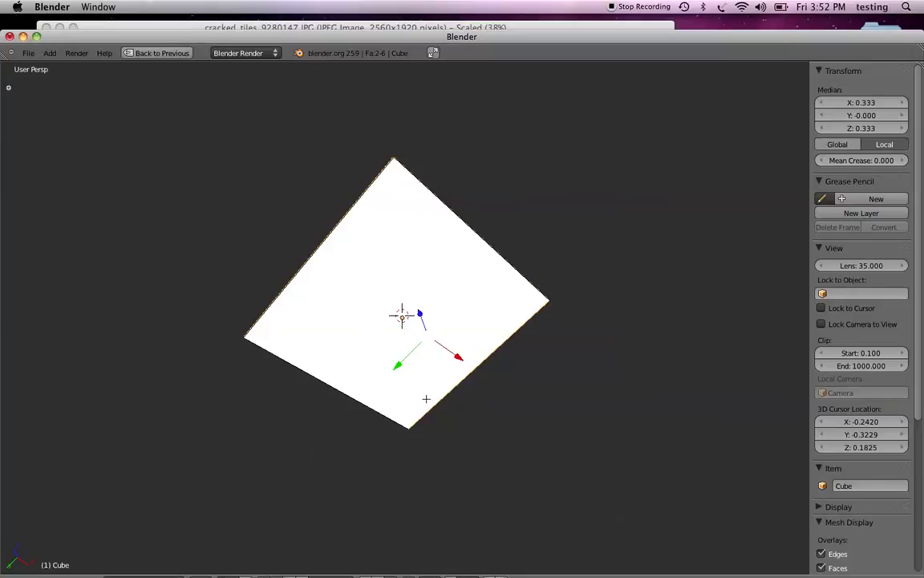
pyautogui.hotkey('ctrl', 'Up')
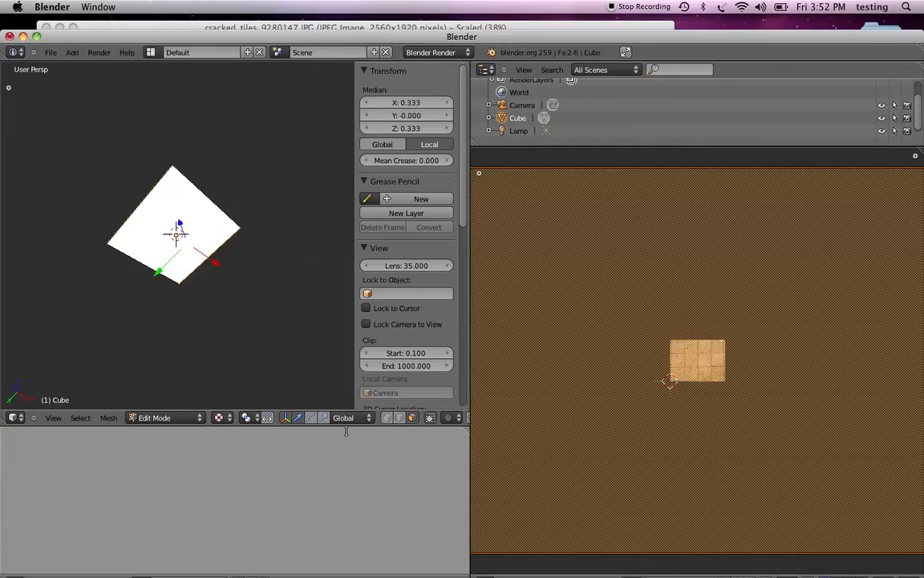
# Step: Return the slab to Object Mode and set its Z scale to 20
pyautogui.click(154, 418)
pyautogui.click(155, 403)
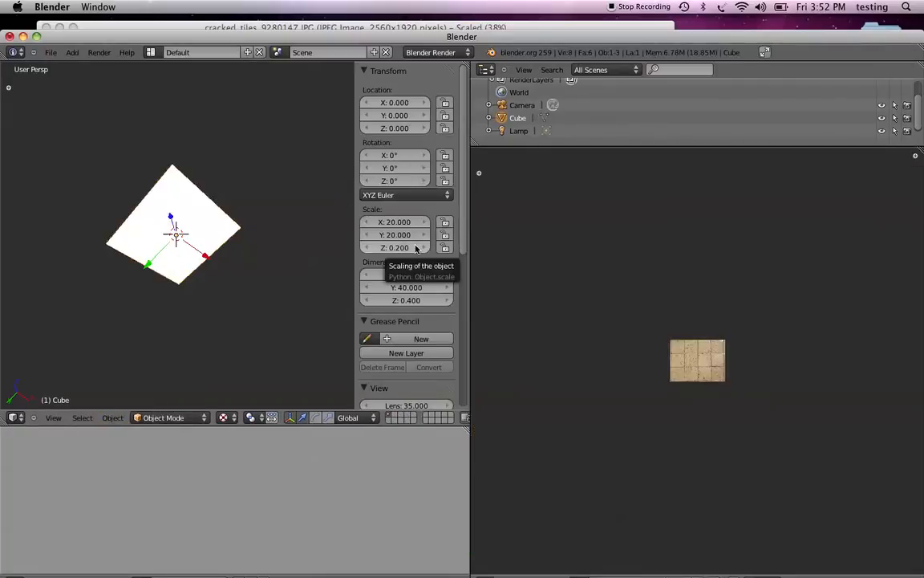
pyautogui.click(395, 221)
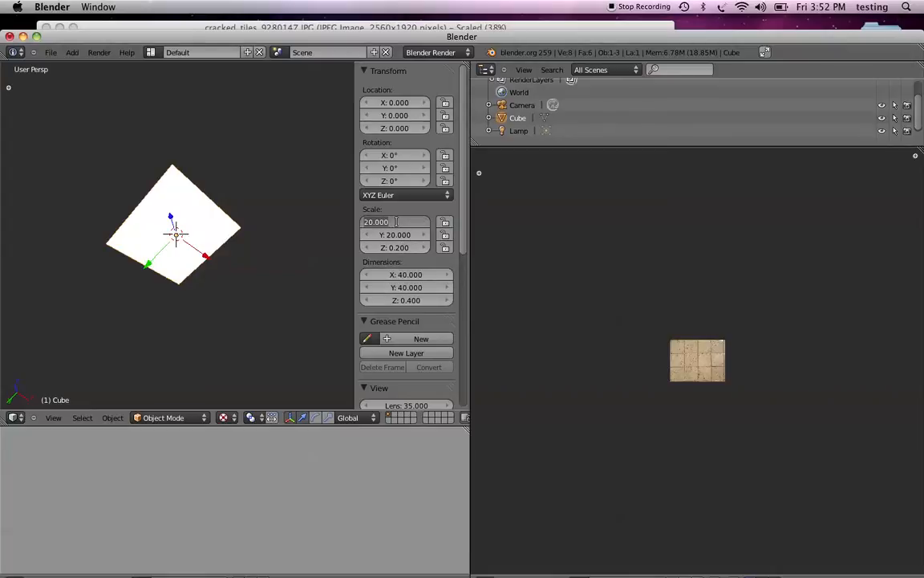
pyautogui.press('Tab')
pyautogui.press('Tab')
pyautogui.write('20')
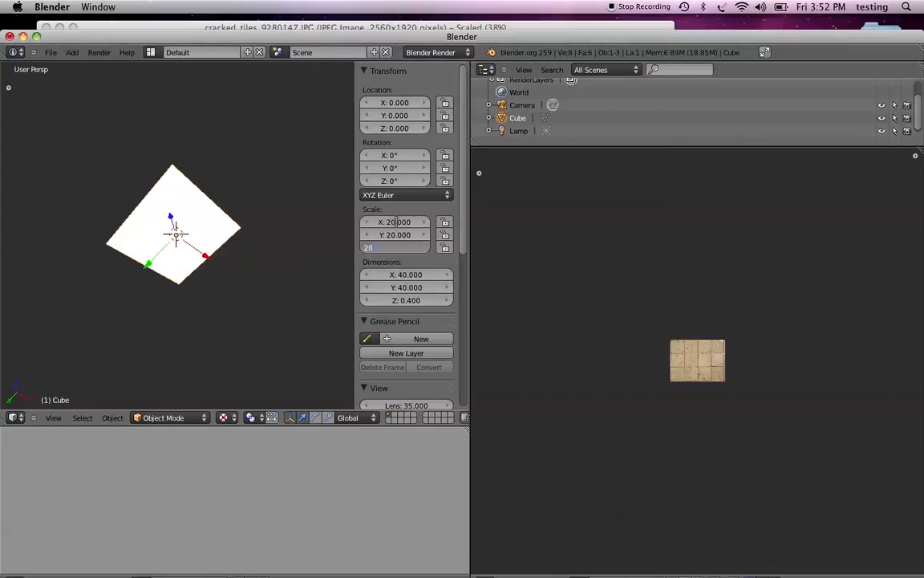
pyautogui.press('Return')
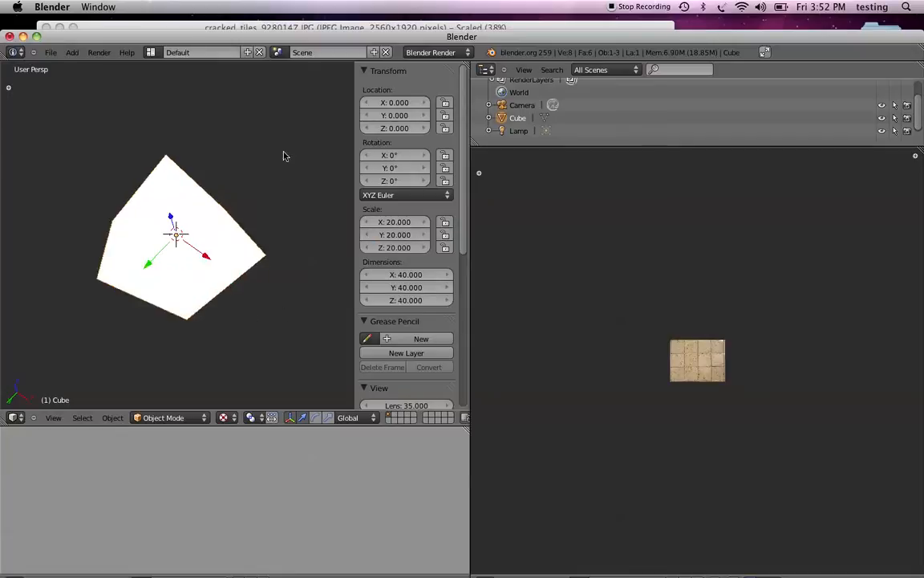
# Step: Enter Edit Mode on the cube and select only its untextured side face
pyautogui.moveTo(269, 163); pyautogui.dragTo(76, 221, button='middle')
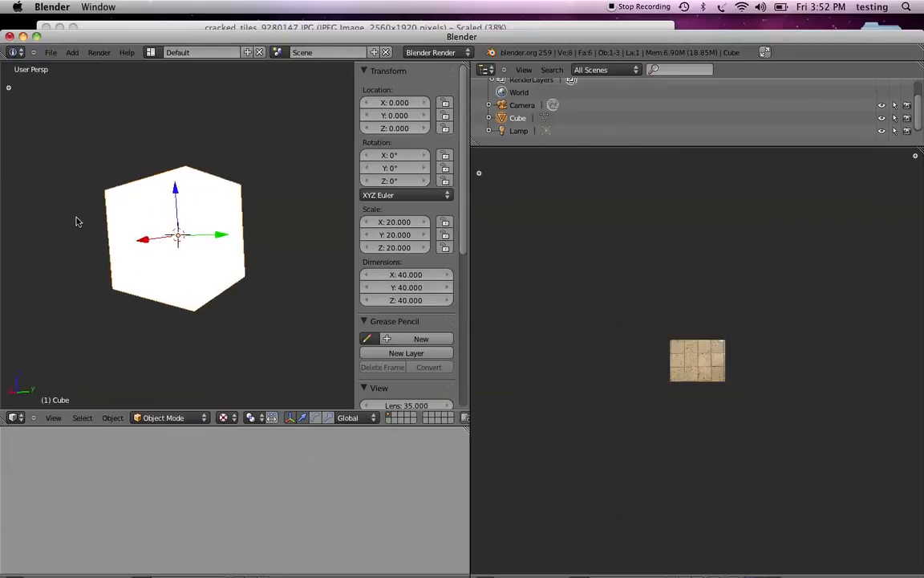
pyautogui.click(157, 418)
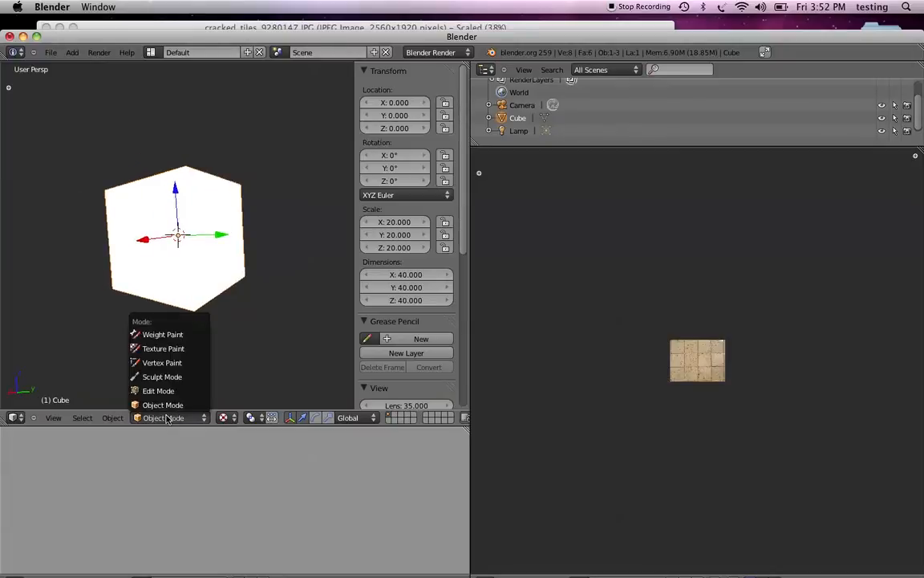
pyautogui.click(165, 391)
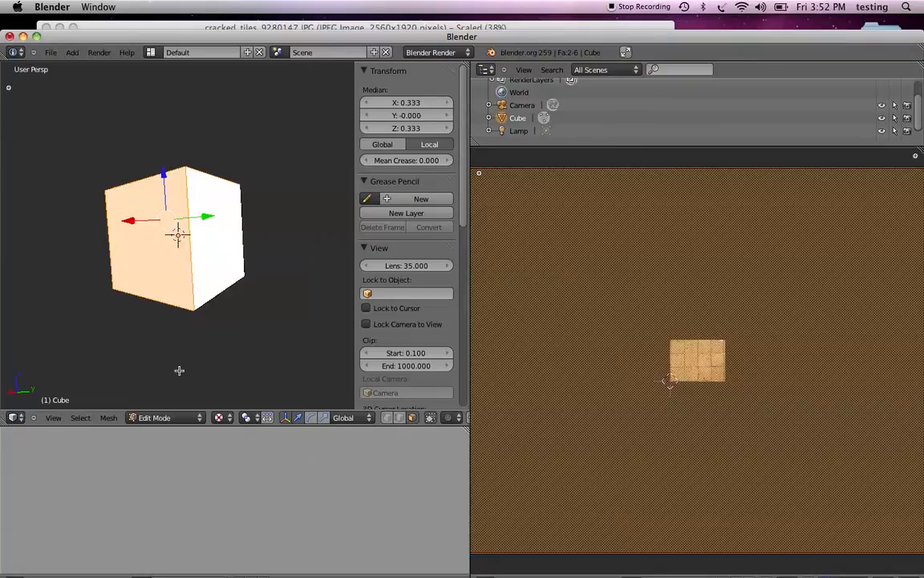
pyautogui.rightClick(219, 228)
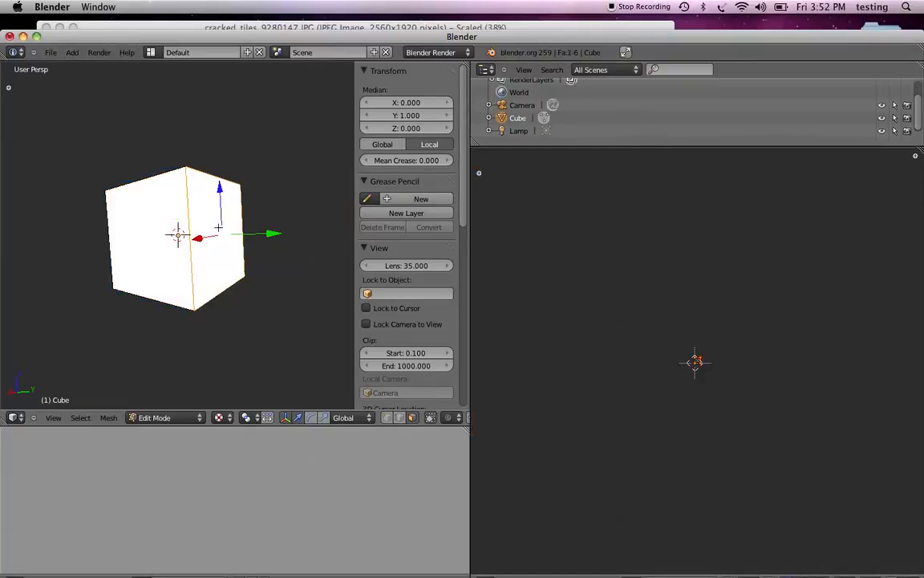
# Step: Load cracked_tiles_9280147.JPG from the Desktop folder as the selected face's image
pyautogui.scroll(12, 630, 348)
pyautogui.scroll(4, 630, 348)
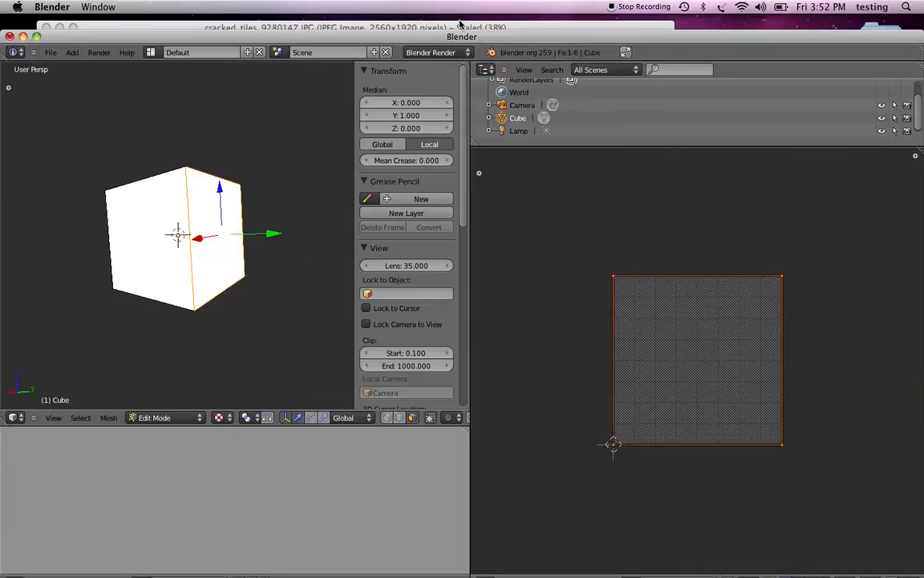
pyautogui.moveTo(461, 37); pyautogui.dragTo(466, 6)
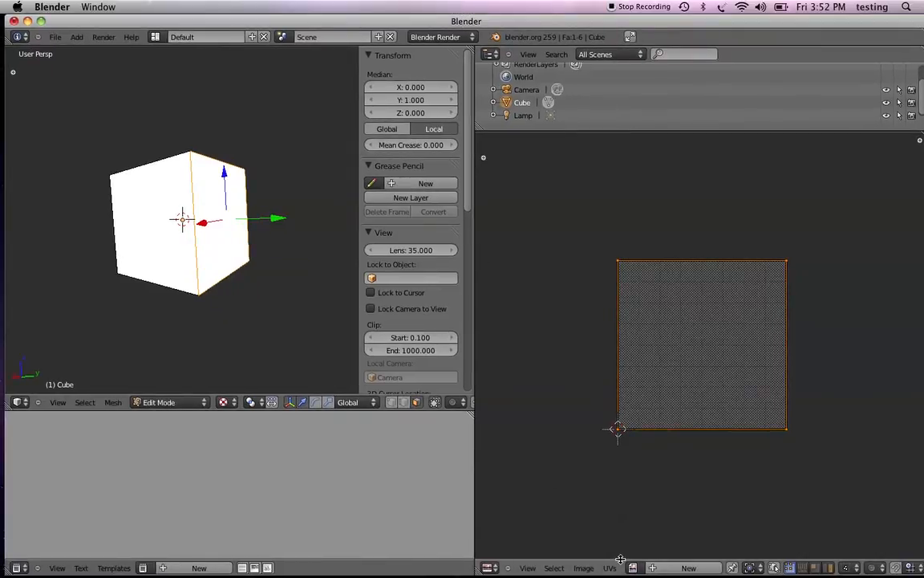
pyautogui.click(582, 568)
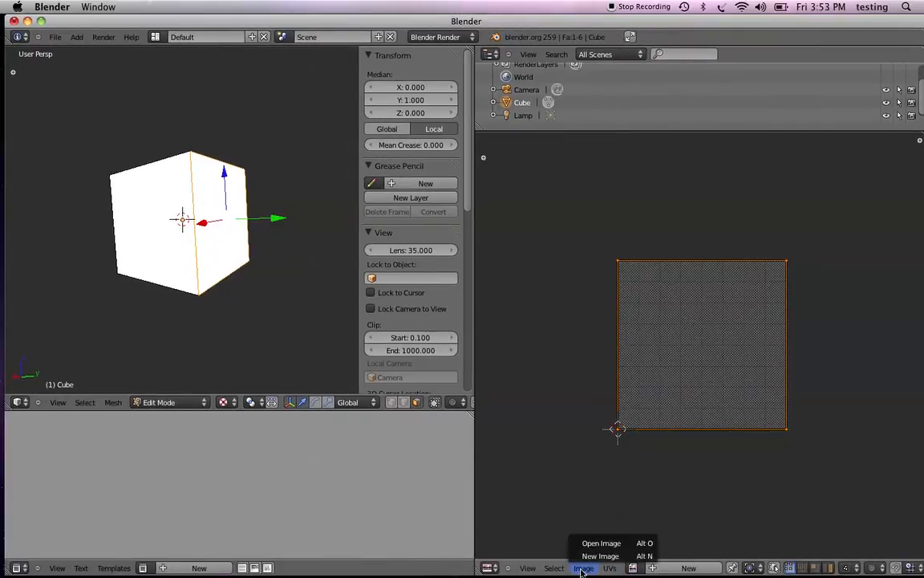
pyautogui.click(596, 543)
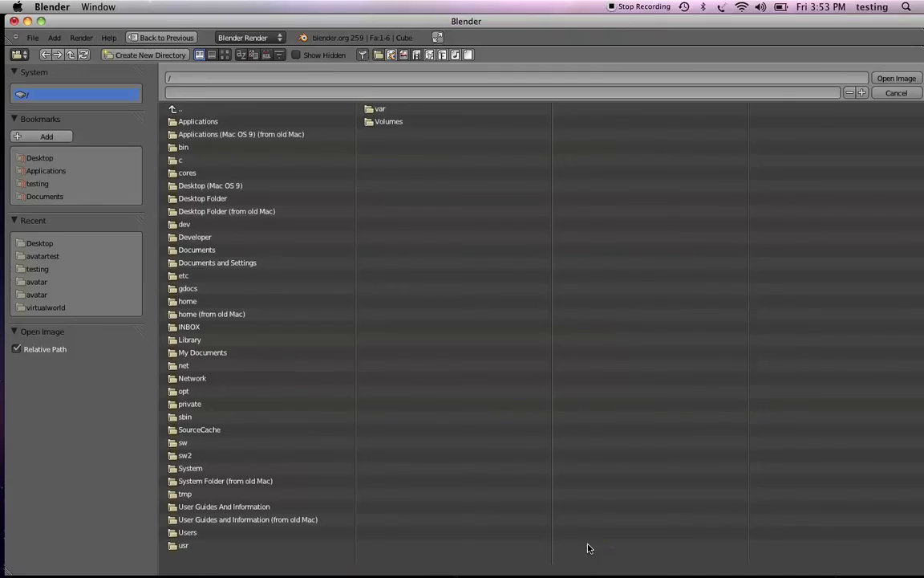
pyautogui.click(41, 242)
pyautogui.click(212, 175)
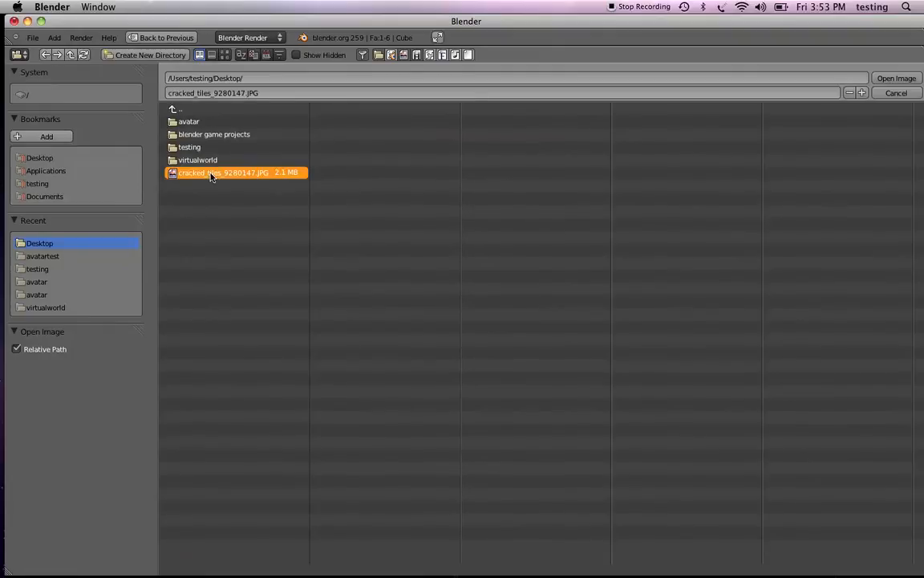
pyautogui.click(893, 78)
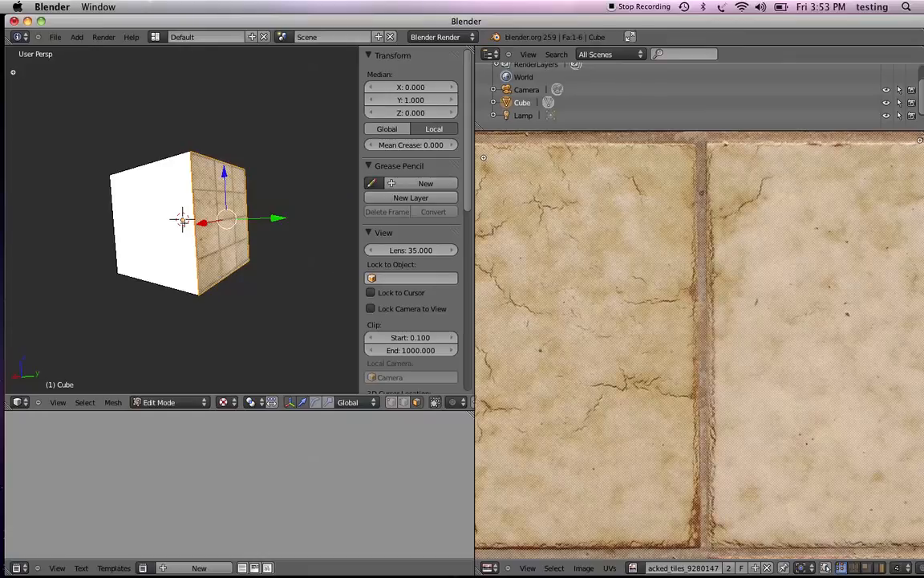
# Step: Rotate the face's UVs counterclockwise over the whole tile image so the tiles run diagonally across the face
pyautogui.moveTo(256, 159); pyautogui.dragTo(227, 178, button='middle')
pyautogui.scroll(-4, 764, 317)
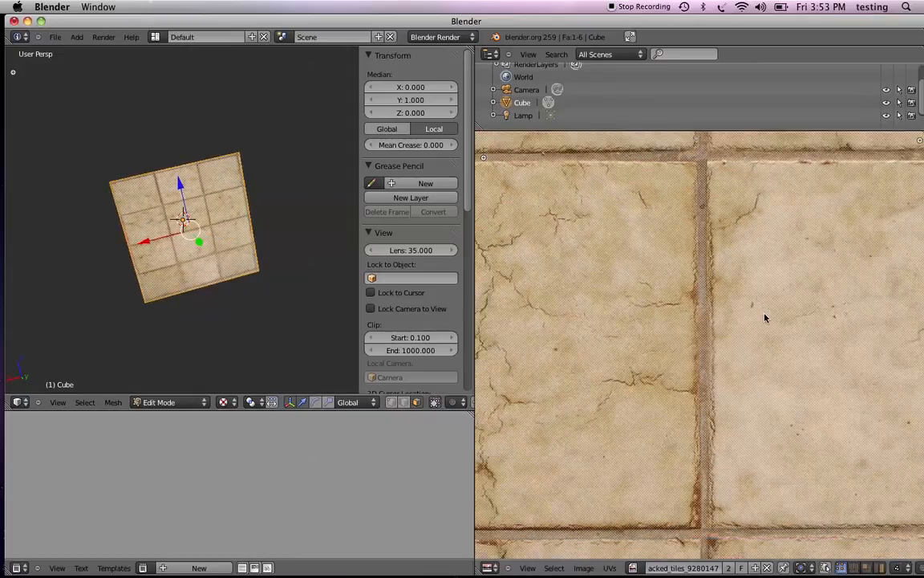
pyautogui.scroll(-2, 764, 316)
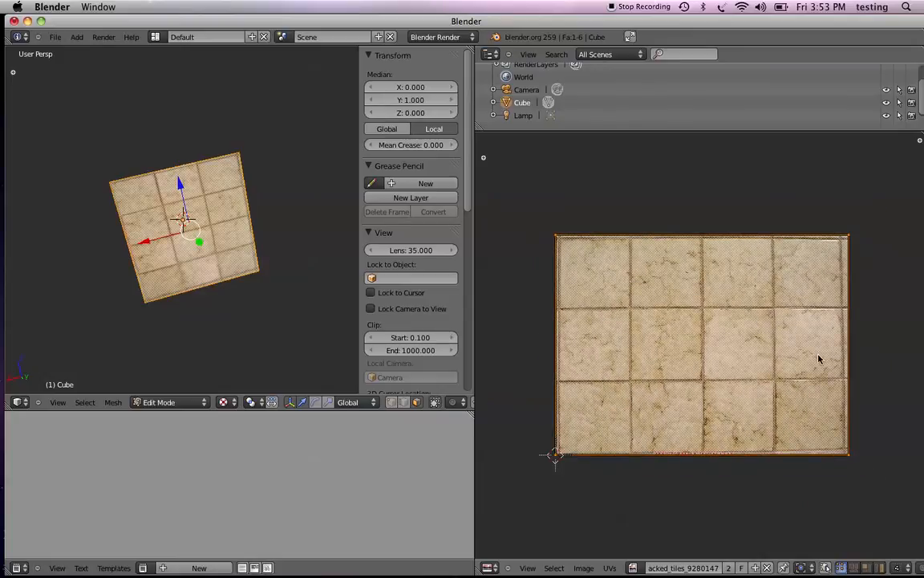
pyautogui.press('r')
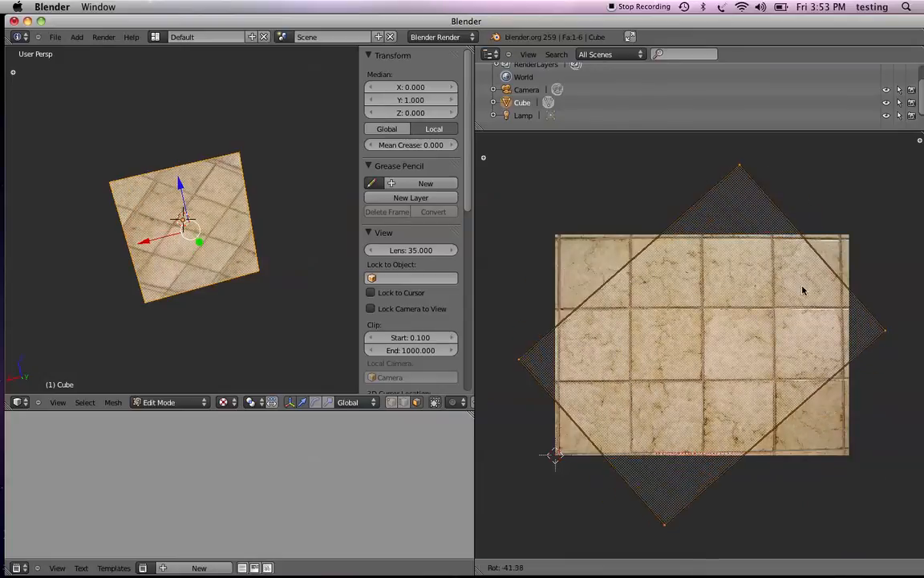
pyautogui.click(778, 280)
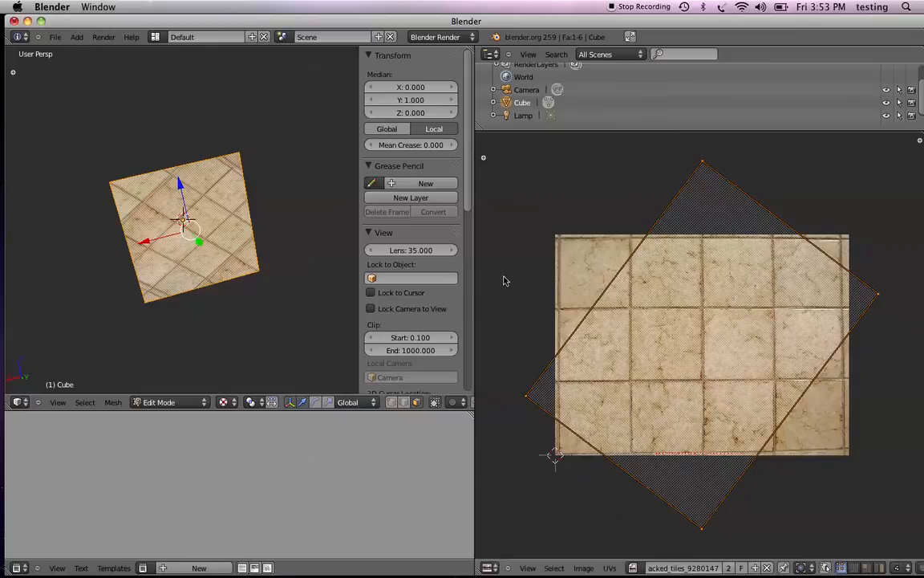
# Step: Move the topmost UV corner to the image's upper-left corner and the rightmost one inward to the grout crossing below the third top-row tile
pyautogui.moveTo(241, 122); pyautogui.dragTo(235, 143, button='middle')
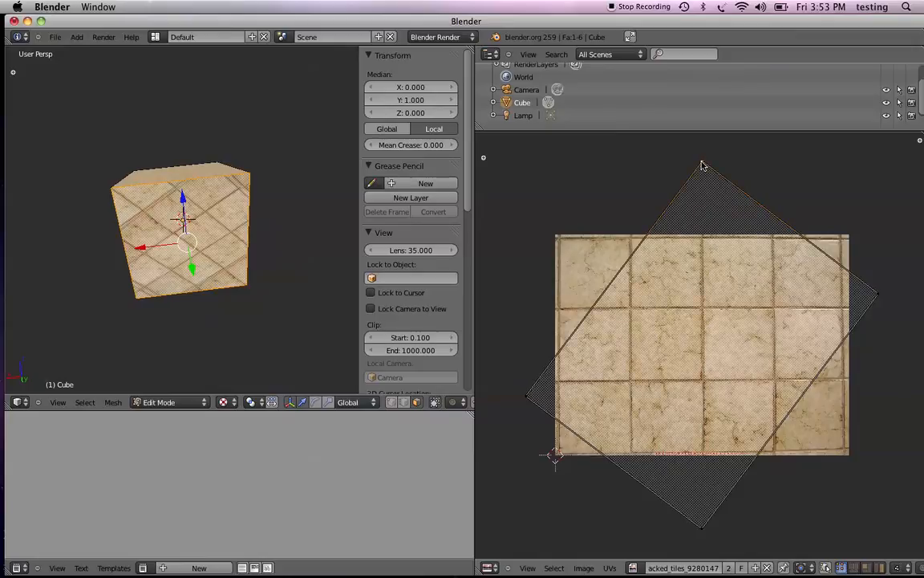
pyautogui.press('g')
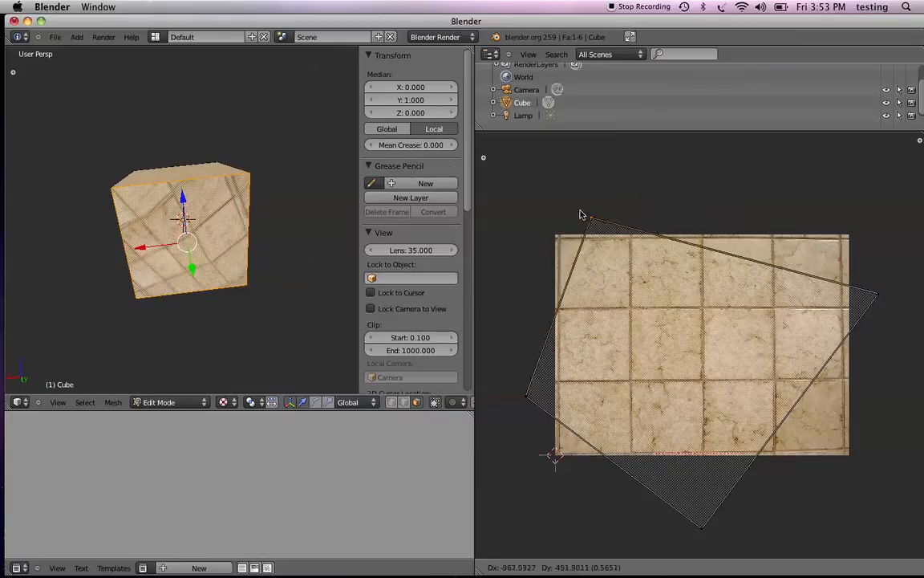
pyautogui.click(557, 233)
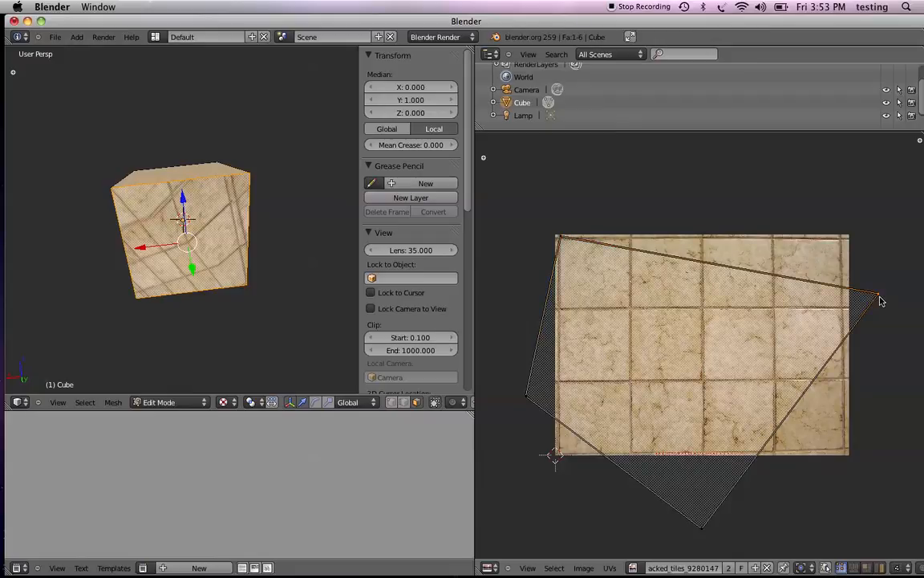
pyautogui.press('g')
pyautogui.click(773, 300)
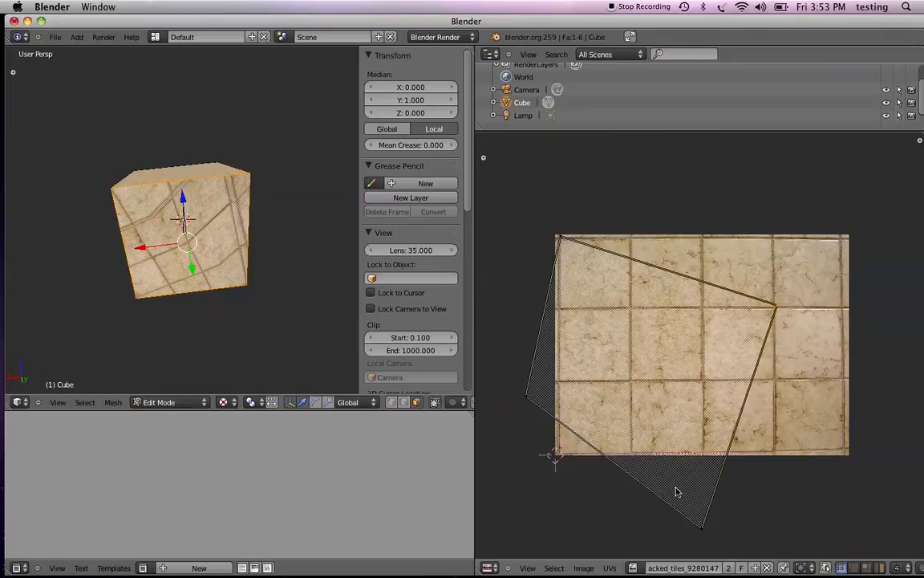
# Step: Move the lowest UV corner near the image's lower-right edge and the leftmost one into the lower-left tile, distorting the face's texture
pyautogui.press('g')
pyautogui.click(844, 435)
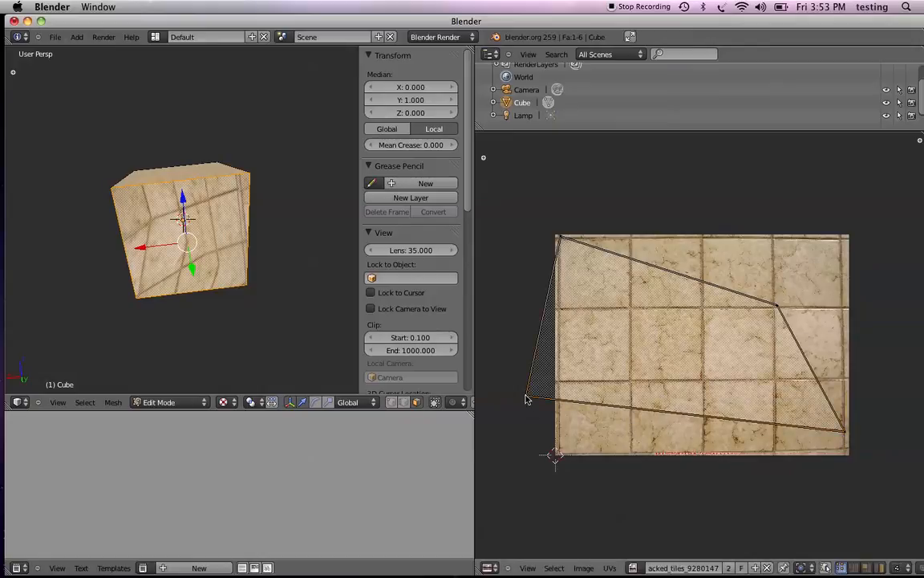
pyautogui.press('g')
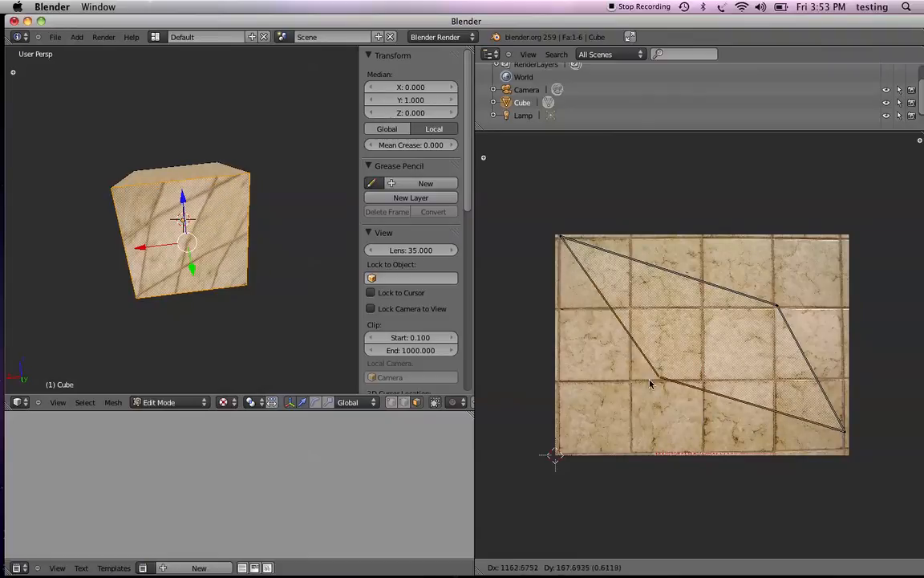
pyautogui.rightClick(588, 433)
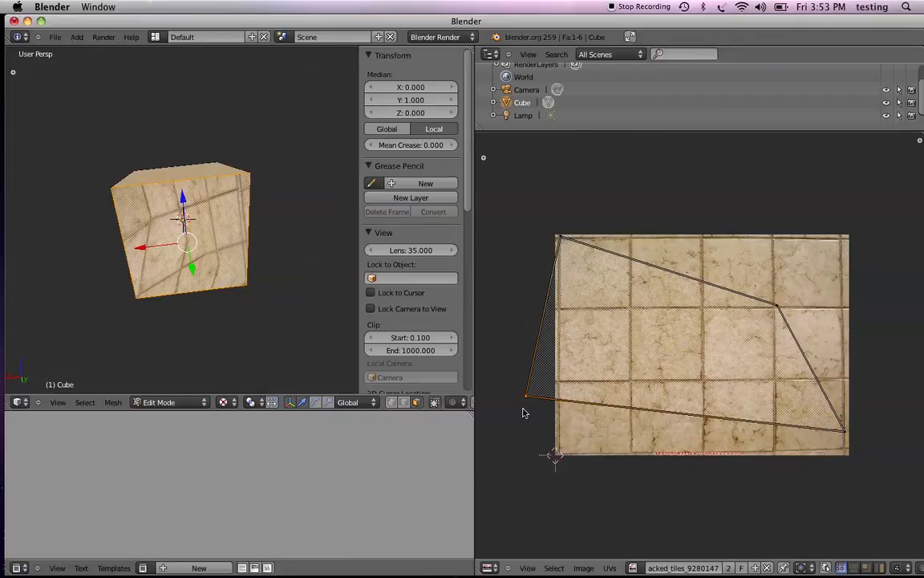
pyautogui.press('g')
pyautogui.click(598, 432)
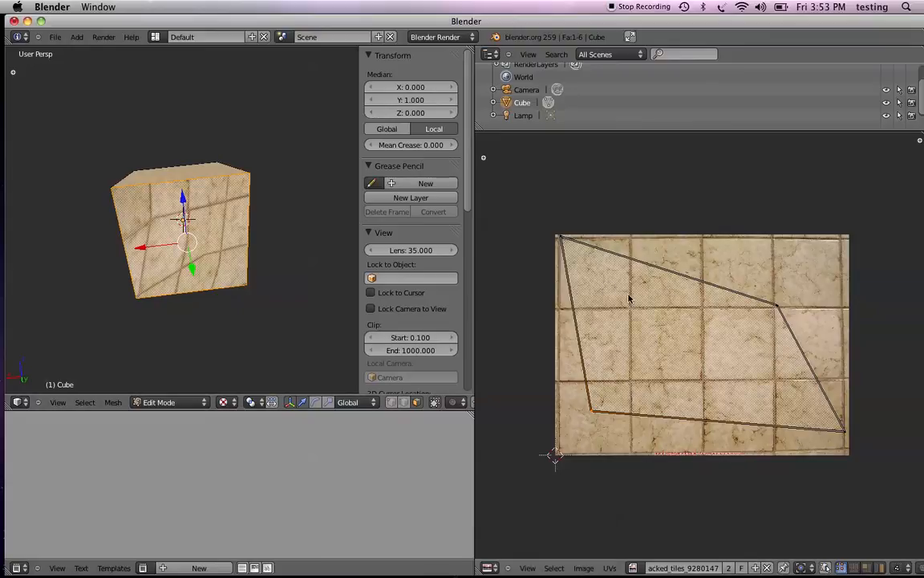
pyautogui.moveTo(163, 193); pyautogui.dragTo(158, 236, button='middle')
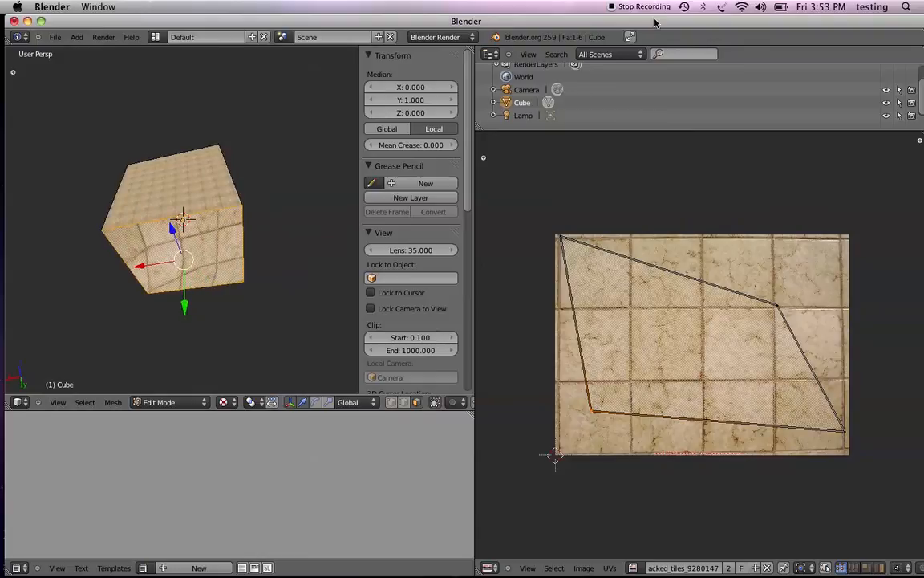